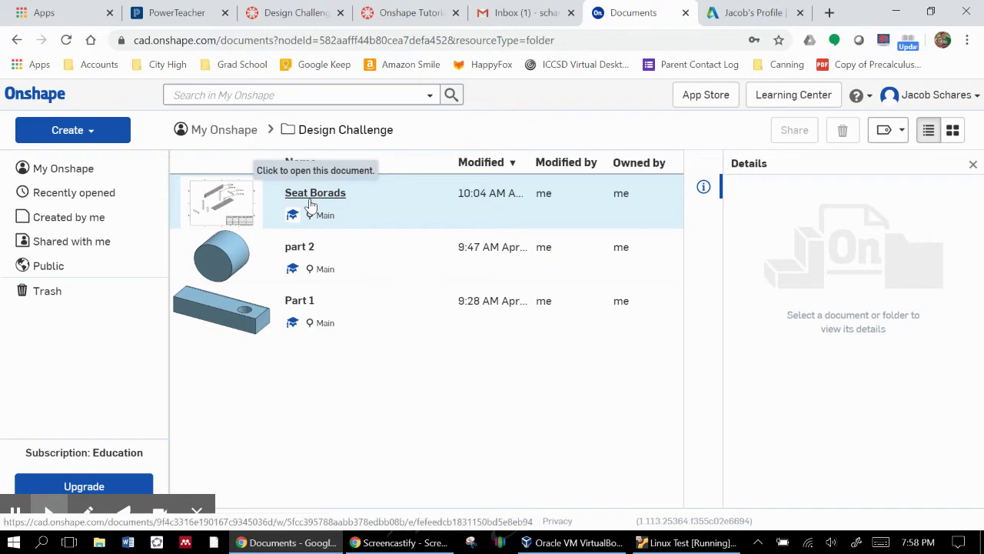
# Open the Seat Borads document and go through the Cross Brace, Front Leg and Back leg parts, returning to Trial Assembly
pyautogui.click(315, 193)
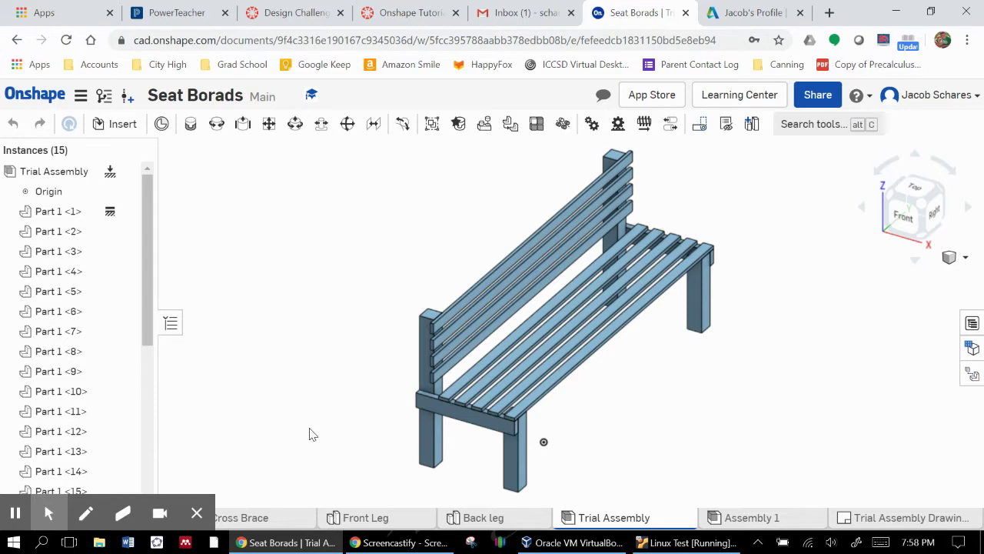
pyautogui.click(262, 523)
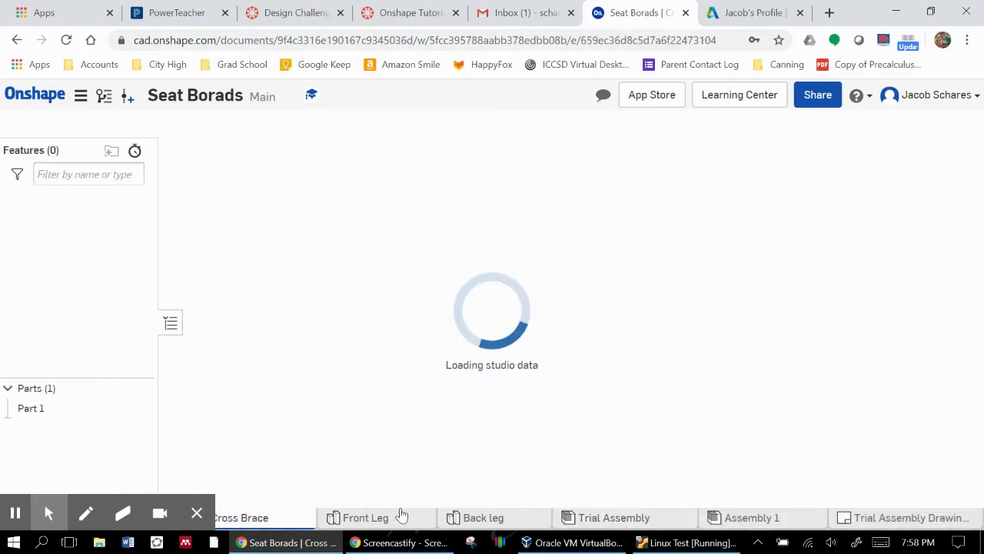
pyautogui.click(367, 518)
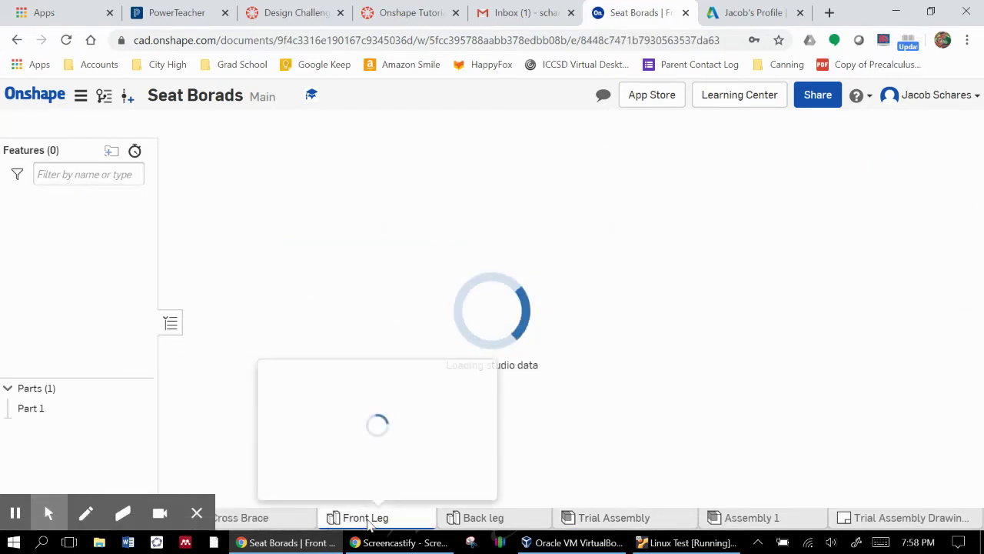
pyautogui.click(503, 519)
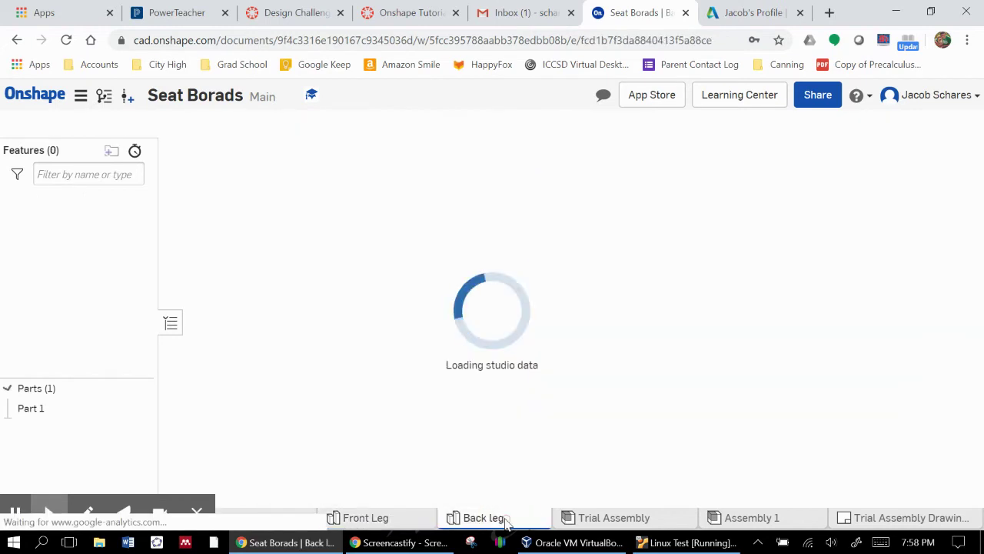
pyautogui.click(613, 521)
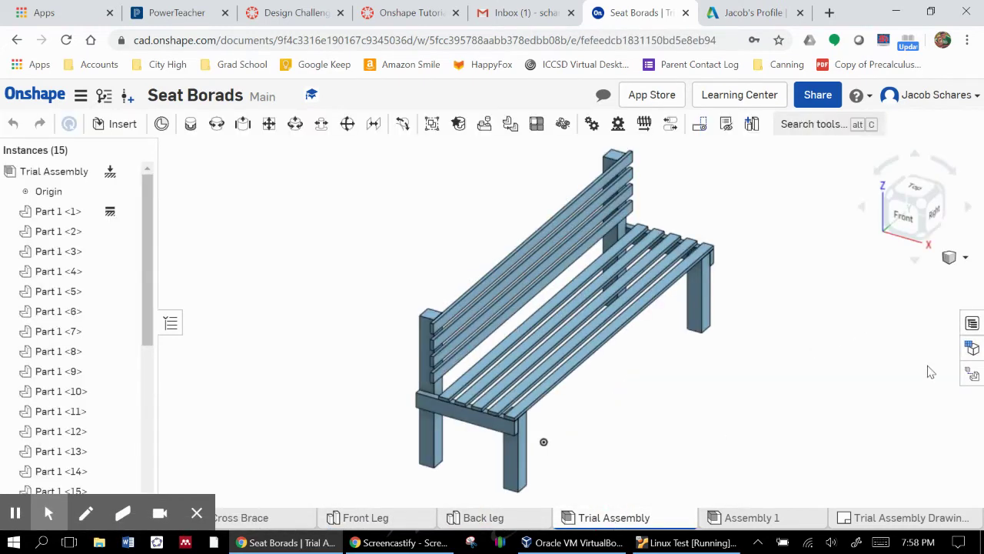
# Review the assembly's exploded views and activate Explode 1 to separate the bench parts, closing the exploded views list
pyautogui.click(972, 374)
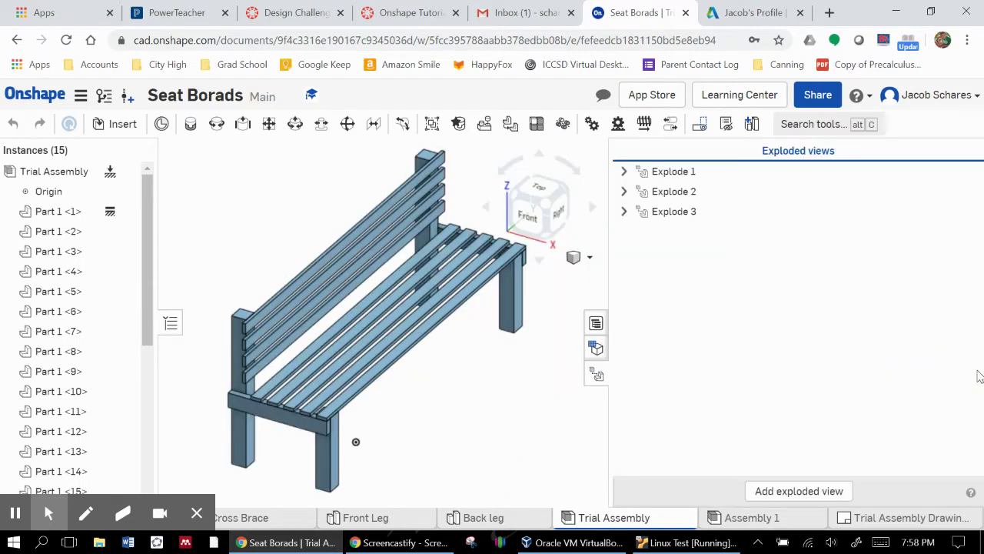
pyautogui.click(661, 213)
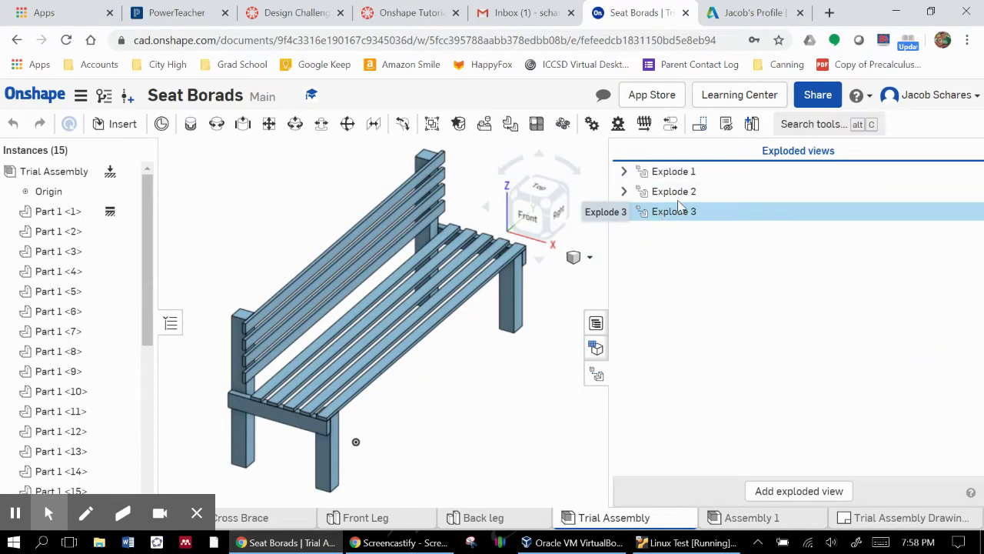
pyautogui.keyDown('shift'); pyautogui.click(676, 192); pyautogui.keyUp('shift')
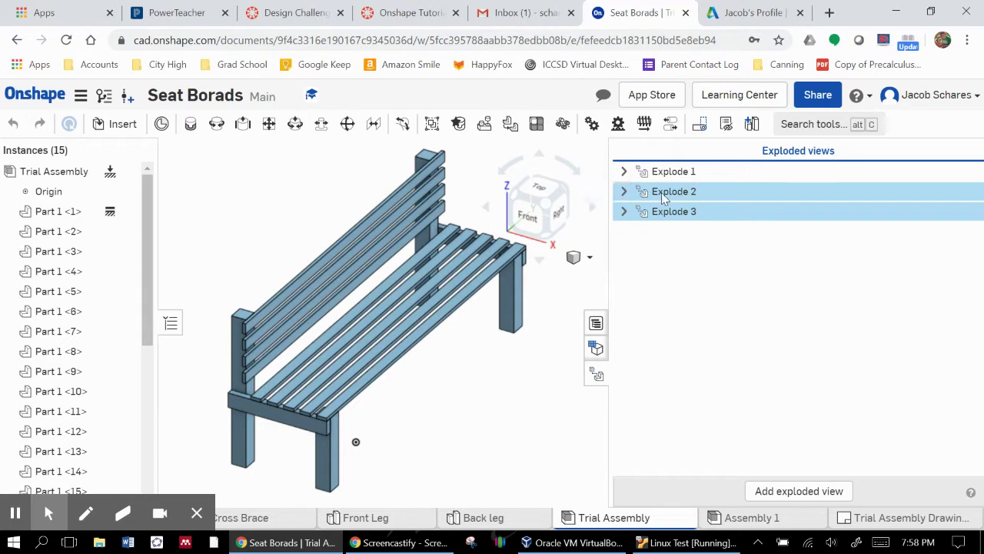
pyautogui.click(623, 171)
pyautogui.click(703, 291)
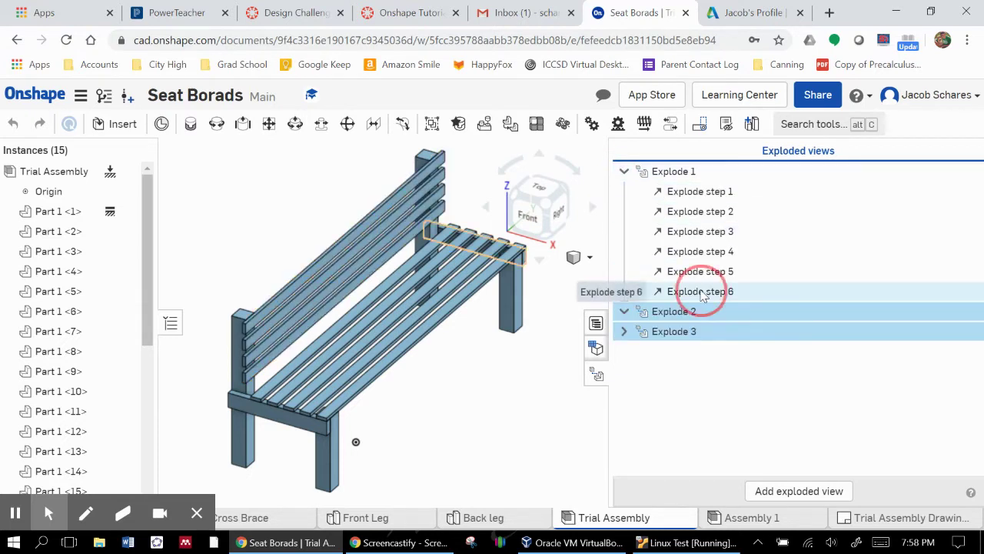
pyautogui.doubleClick(676, 171)
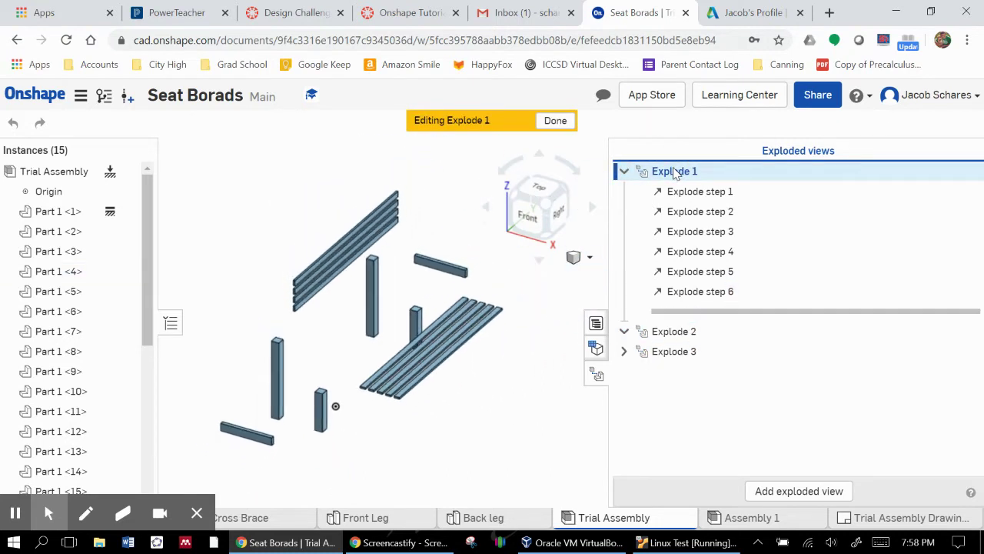
pyautogui.click(624, 173)
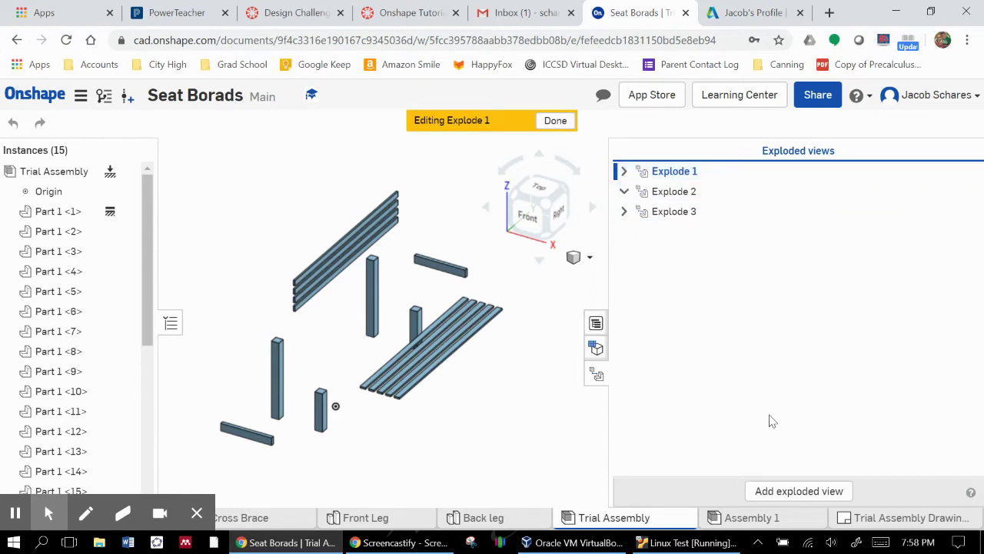
pyautogui.click(596, 375)
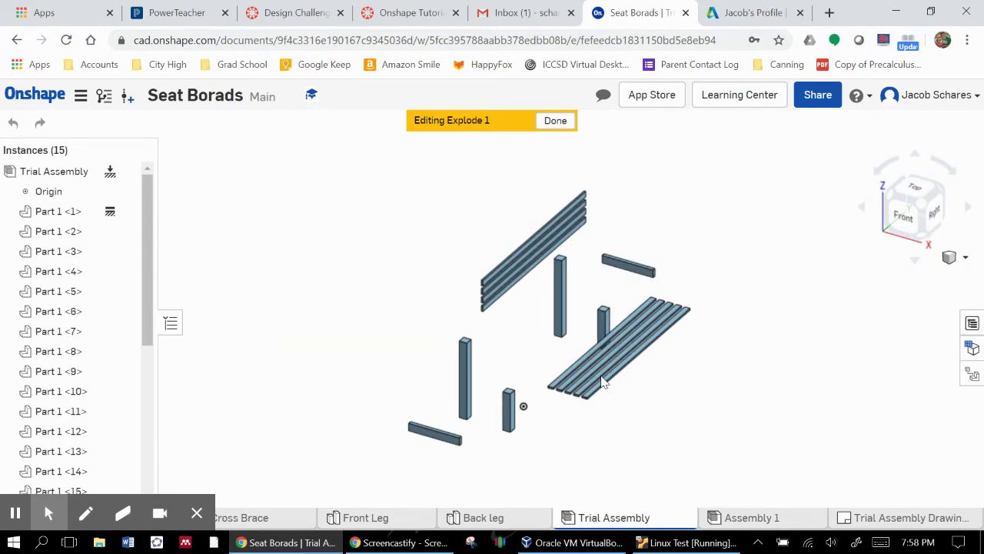
pyautogui.click(197, 514)
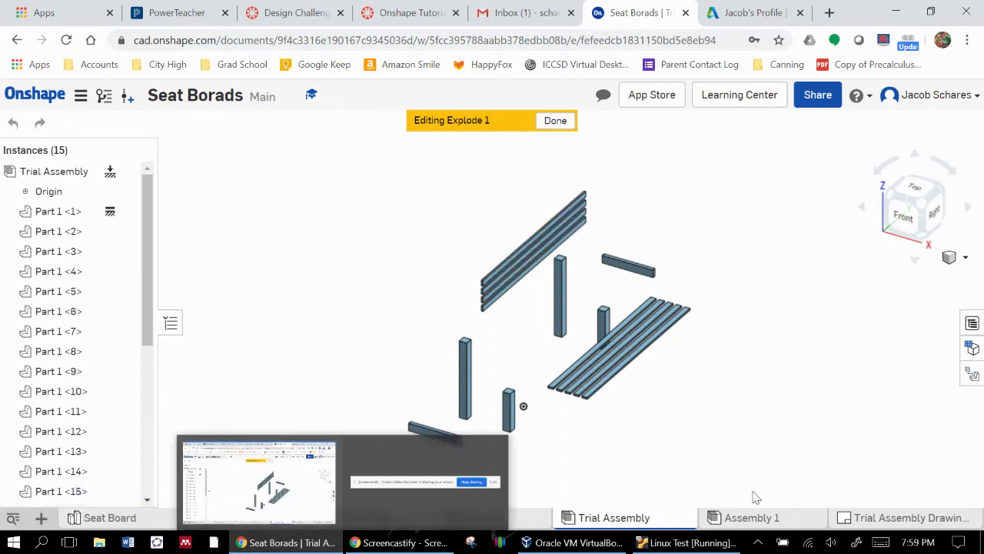
# Create a new drawing in the document from the ANSI_A_INCH.dwt template with no views
pyautogui.moveTo(849, 521)
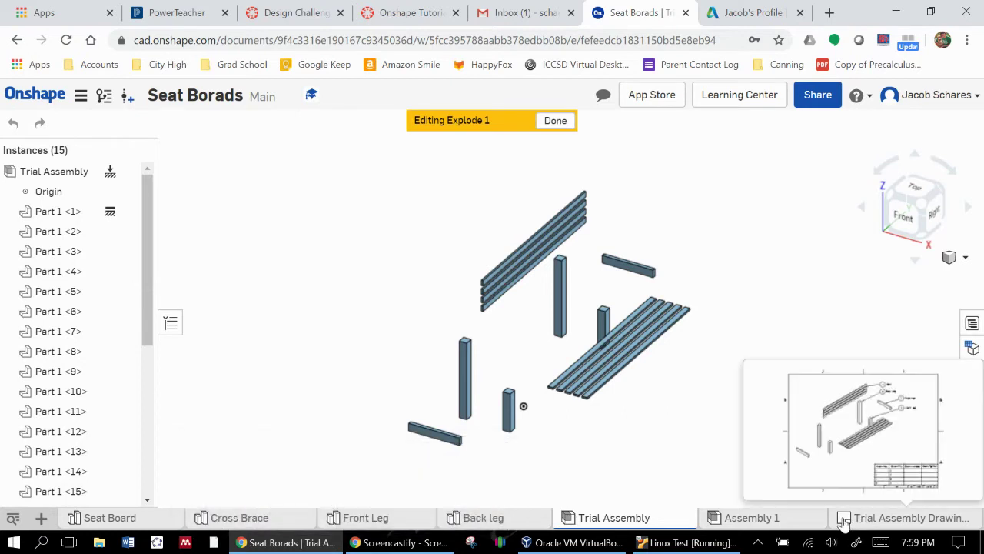
pyautogui.click(41, 519)
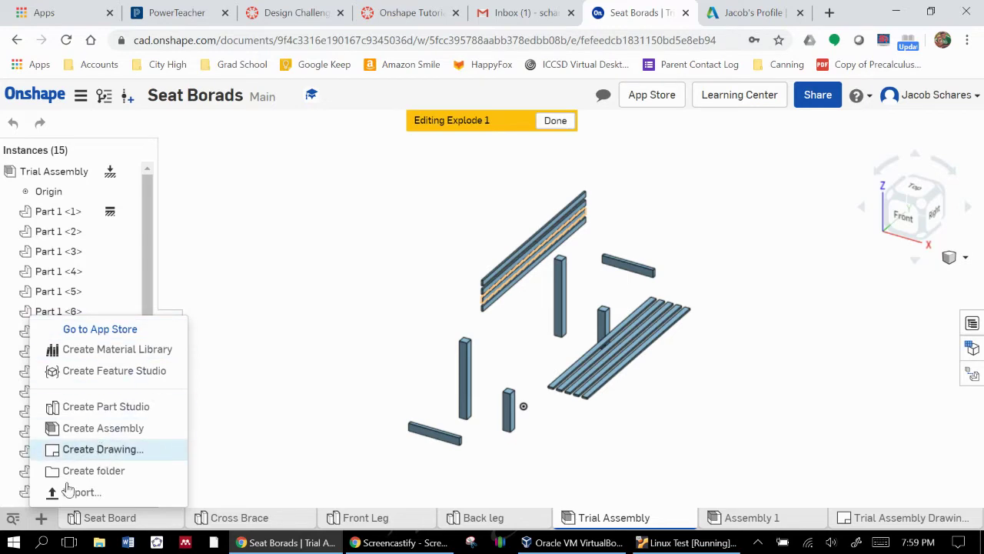
pyautogui.click(101, 450)
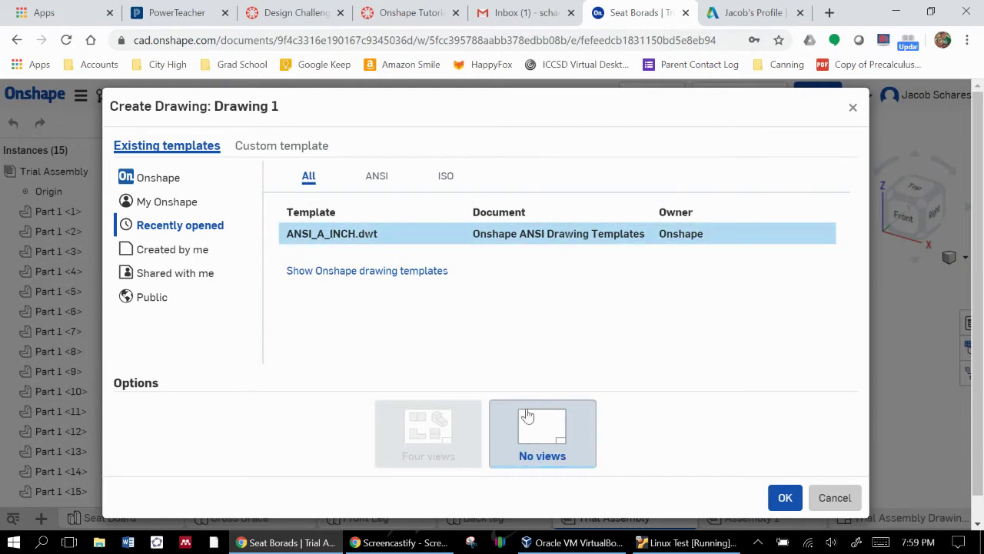
pyautogui.click(783, 500)
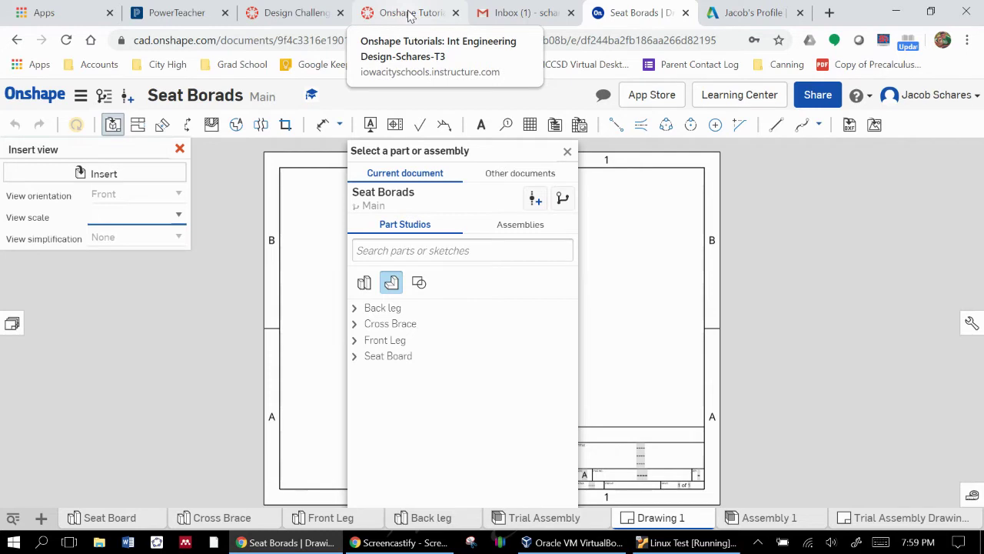
# Insert a front view of Trial Assembly at 1:20 scale near the middle of the sheet
pyautogui.click(390, 283)
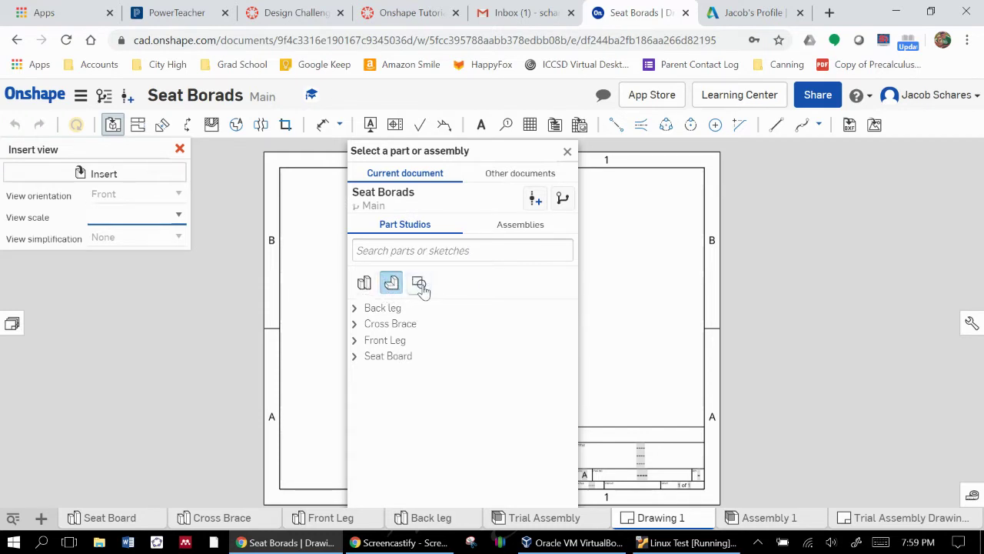
pyautogui.click(526, 228)
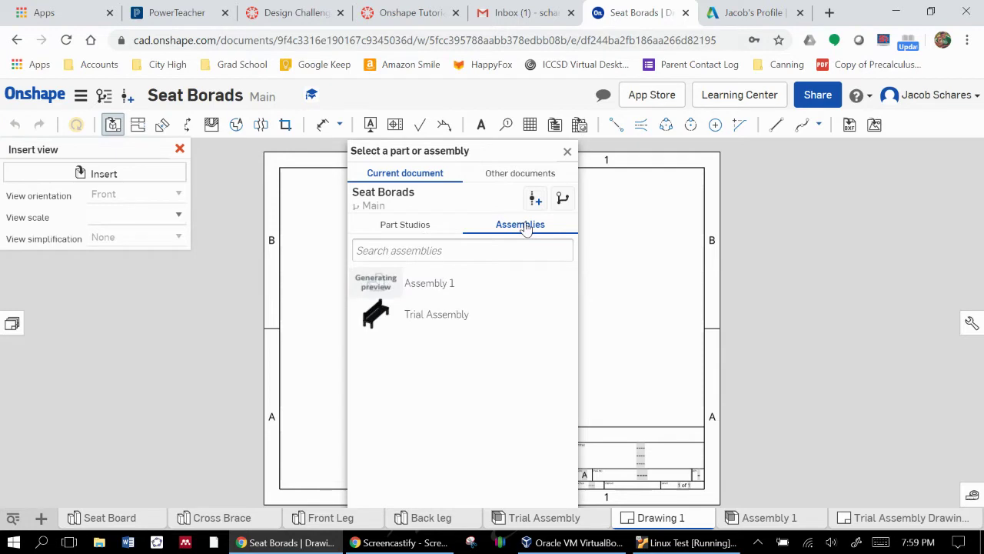
pyautogui.click(379, 319)
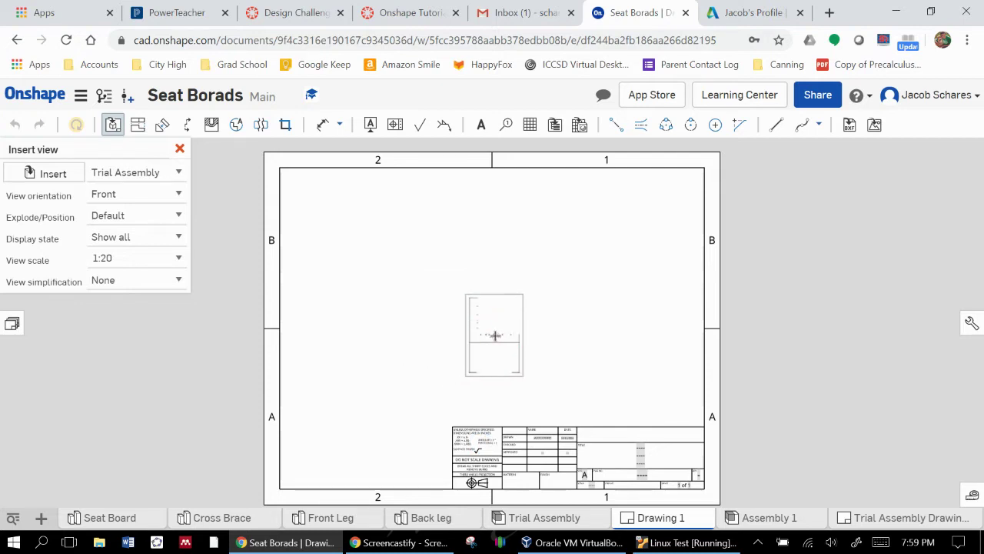
pyautogui.click(495, 335)
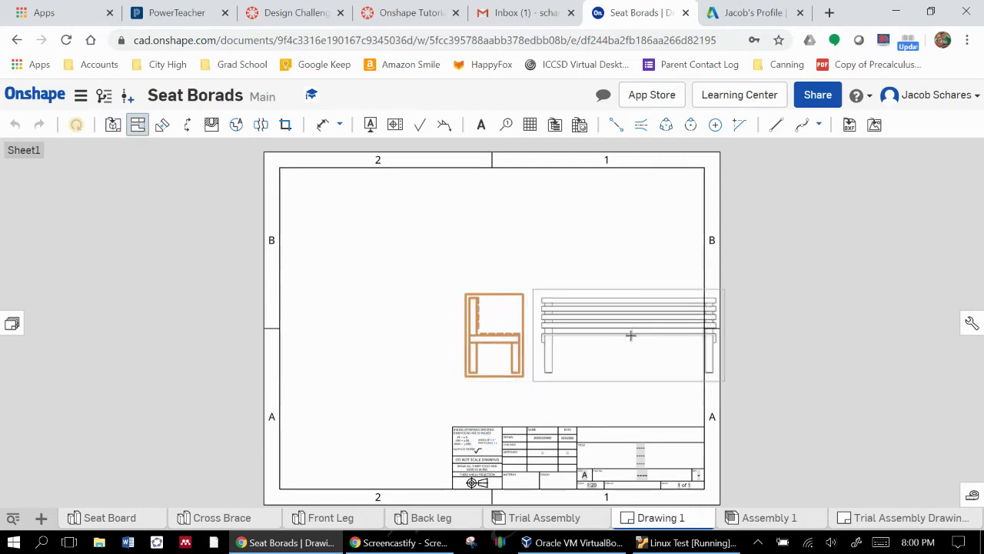
# Project the long side view beside the front view, and from it a view directly above and an isometric view diagonally up-left
pyautogui.click(631, 335)
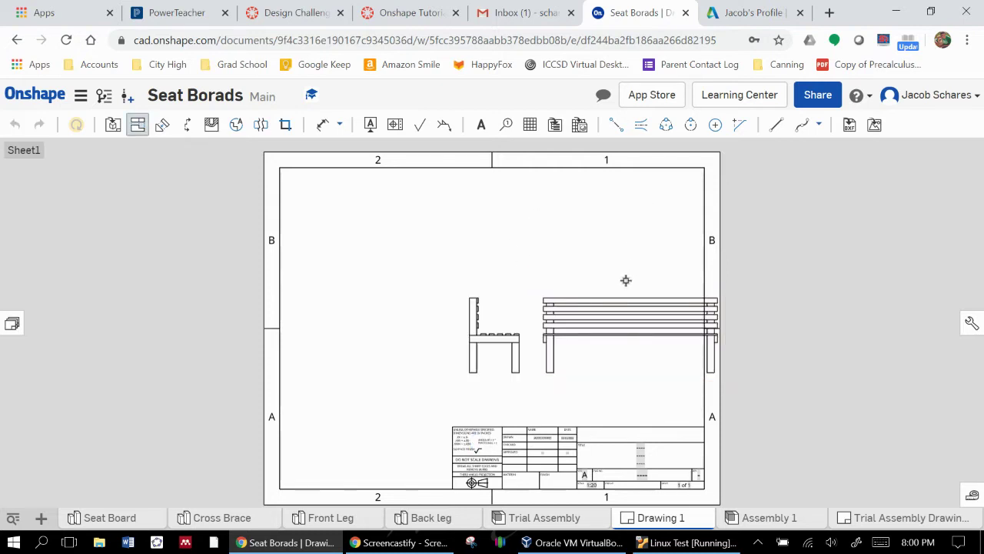
pyautogui.click(613, 329)
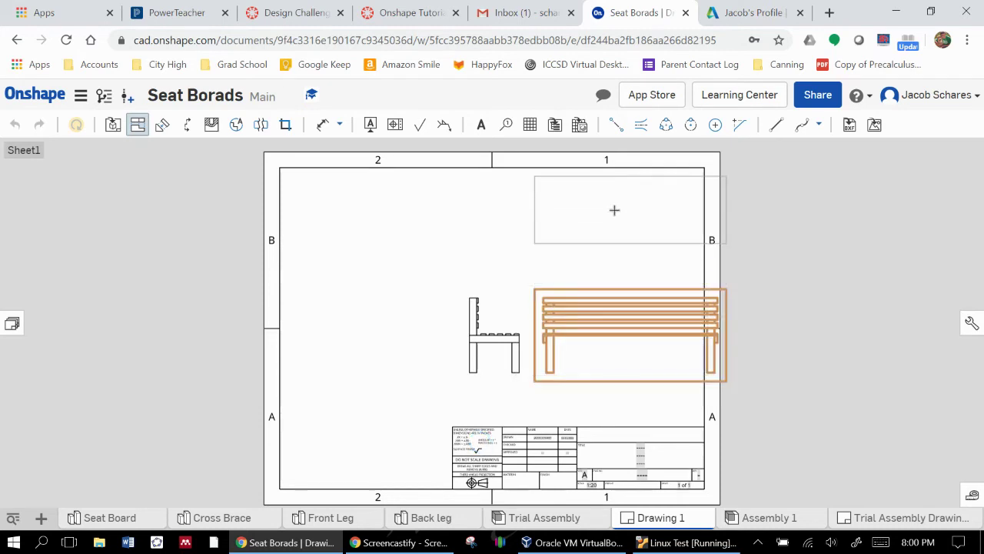
pyautogui.click(573, 232)
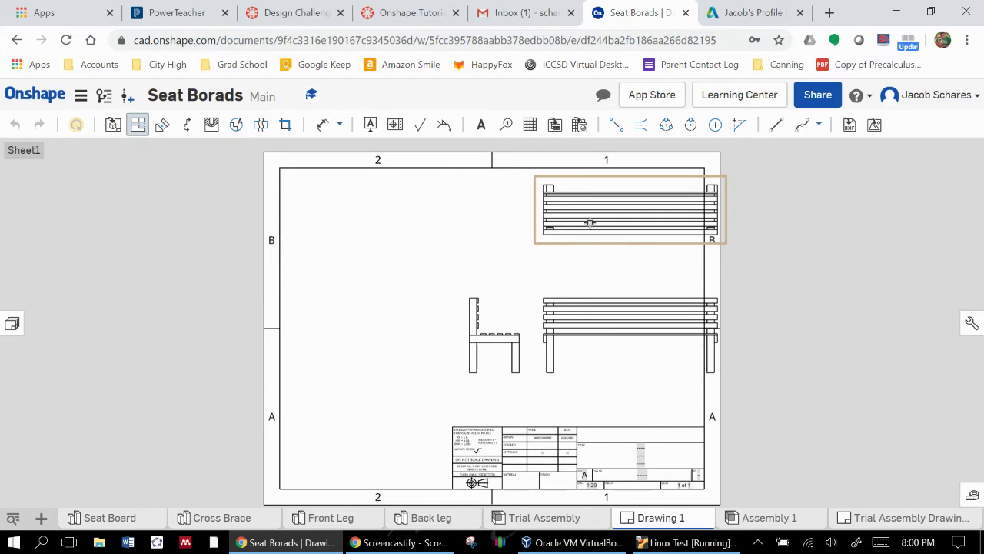
pyautogui.click(579, 314)
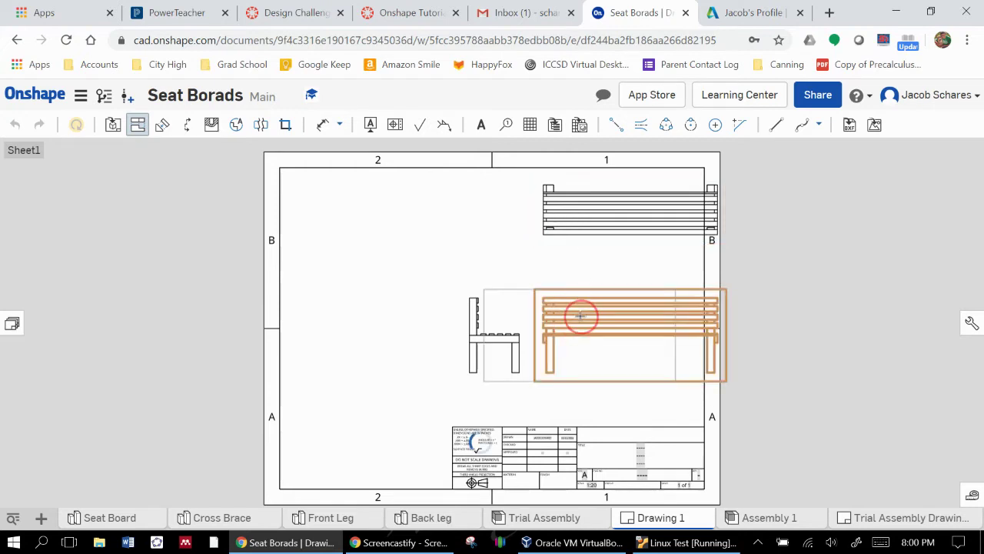
pyautogui.click(465, 232)
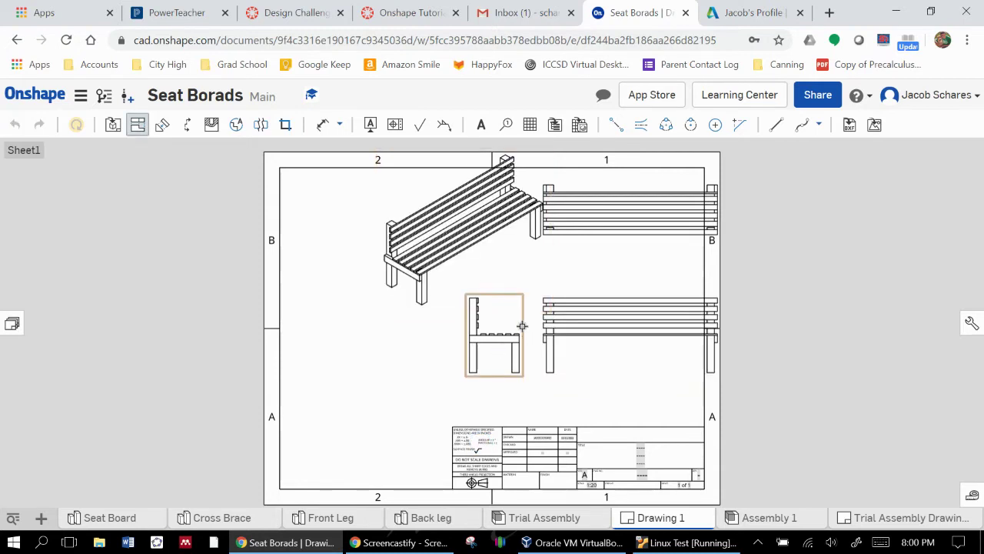
# Project an extra view straight down from the isometric bench view and shift both views toward the sheet's left border
pyautogui.moveTo(514, 312); pyautogui.dragTo(476, 214)
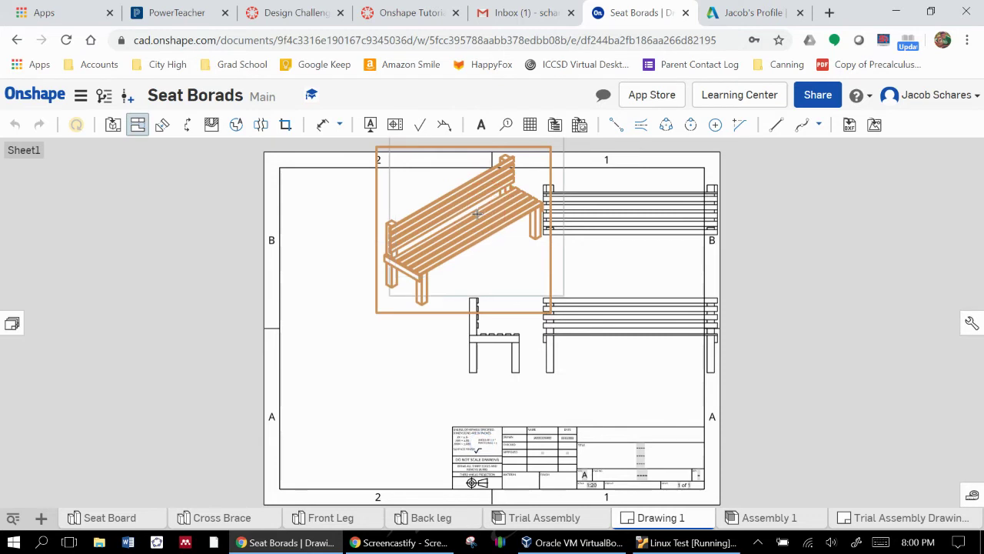
pyautogui.click(492, 329)
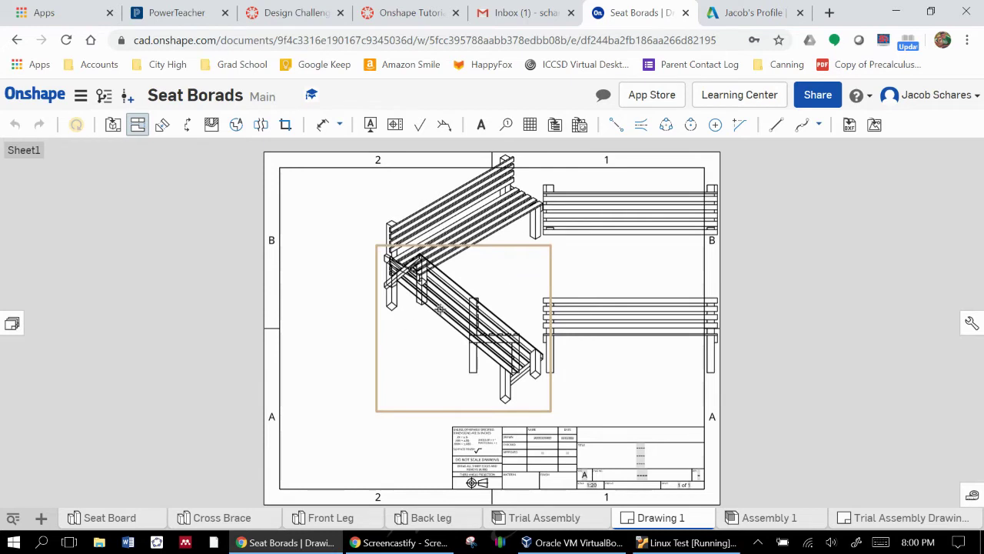
pyautogui.press('Escape')
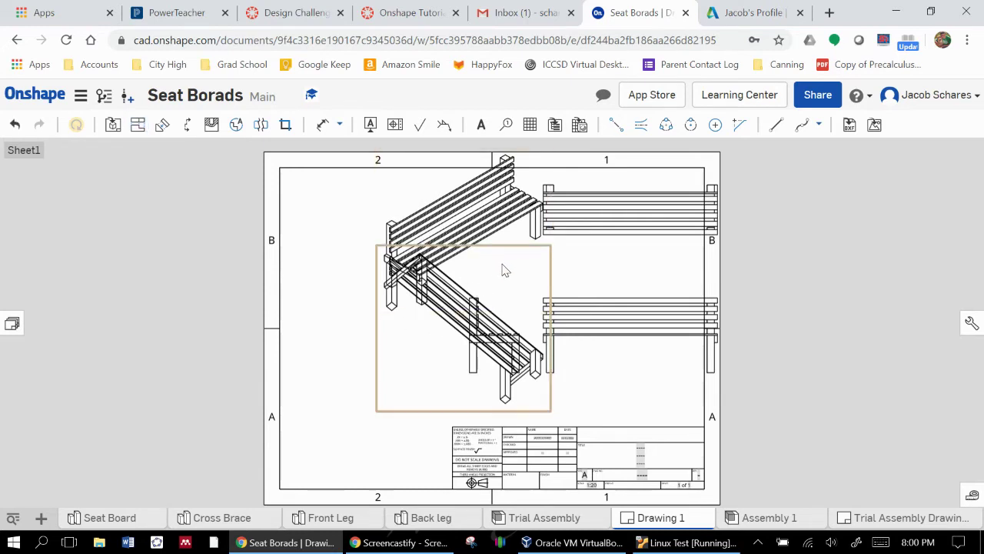
pyautogui.moveTo(452, 305); pyautogui.dragTo(355, 336)
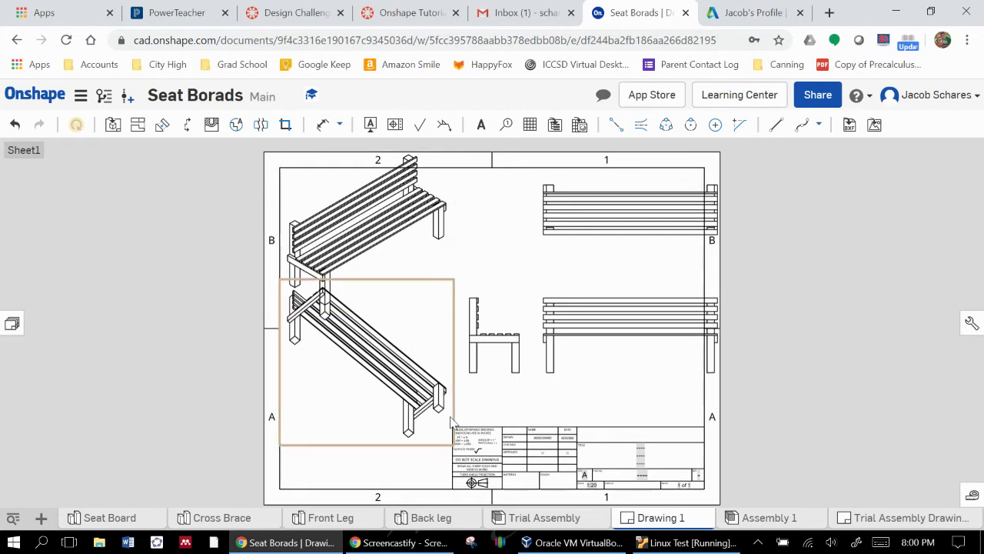
# Close the VirtualBox manager and power off the Linux Test virtual machine, returning to the bench drawing
pyautogui.moveTo(573, 542)
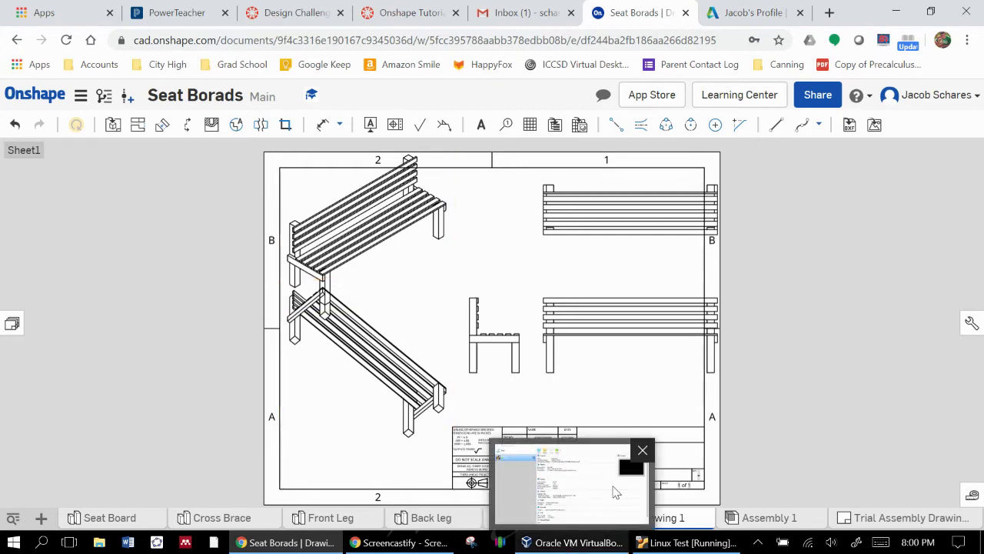
pyautogui.click(643, 450)
pyautogui.click(615, 544)
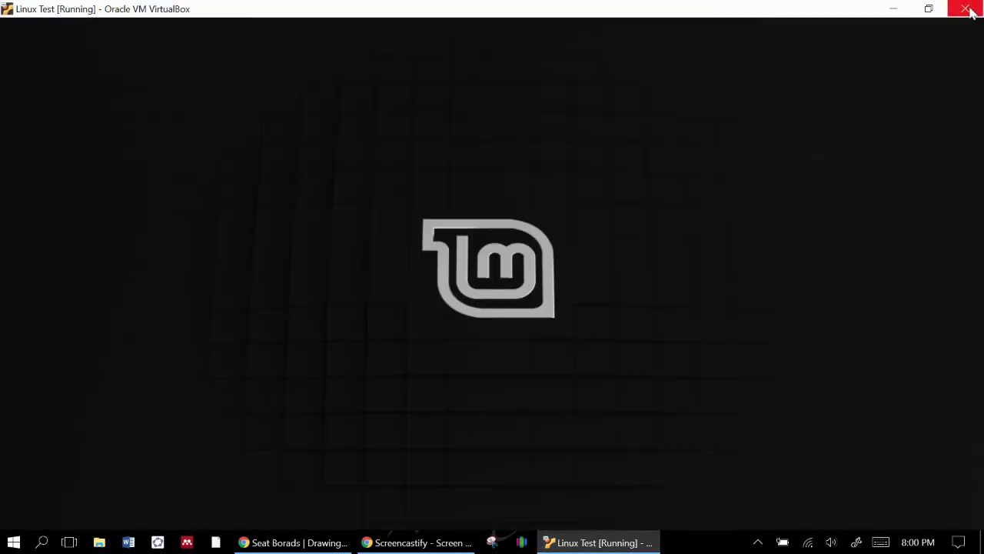
pyautogui.click(967, 9)
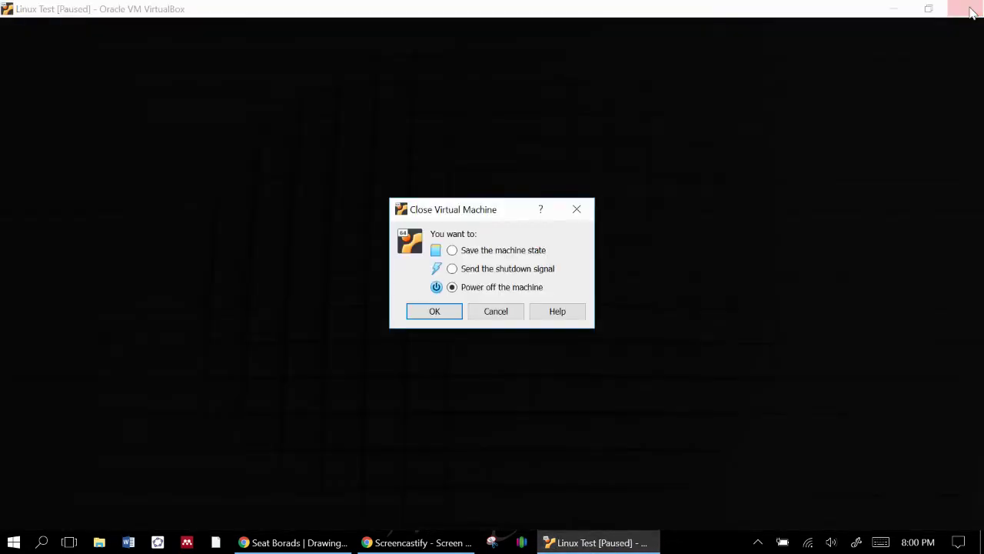
pyautogui.click(434, 313)
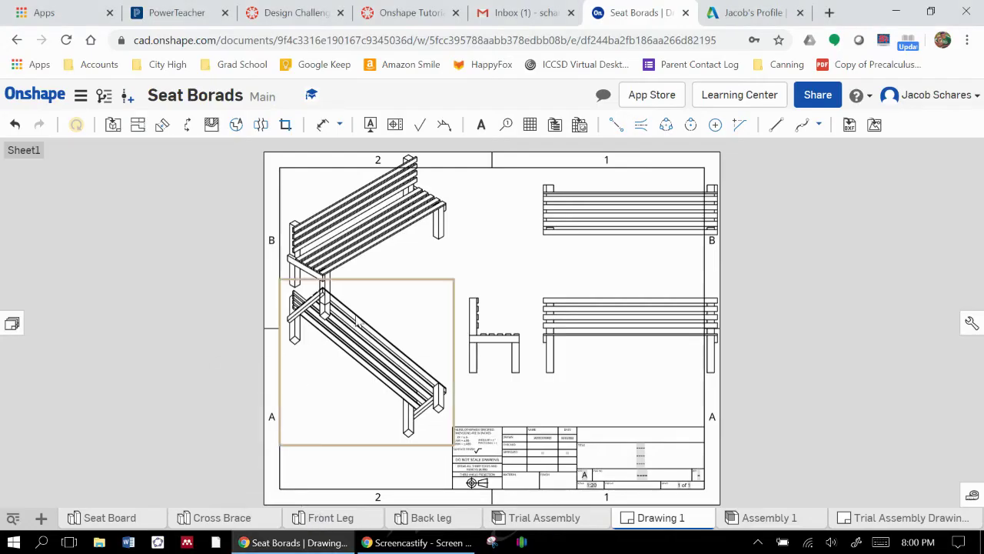
# Delete the extra projected bench view below the isometric view
pyautogui.click(373, 337)
pyautogui.press('Delete')
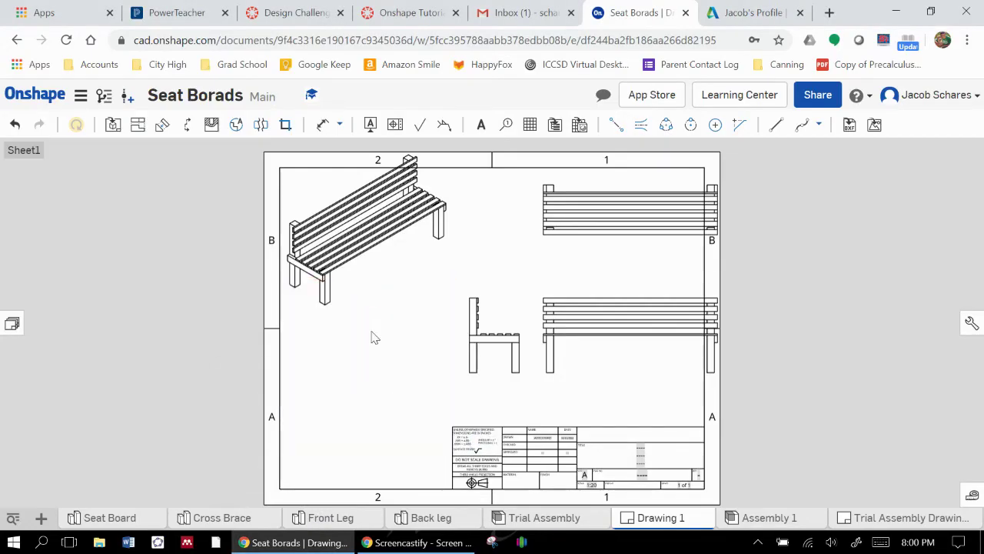
# Rearrange the four bench views inside the sheet border, with the front view below the isometric and the long views clear of the title block
pyautogui.moveTo(495, 366); pyautogui.dragTo(343, 379)
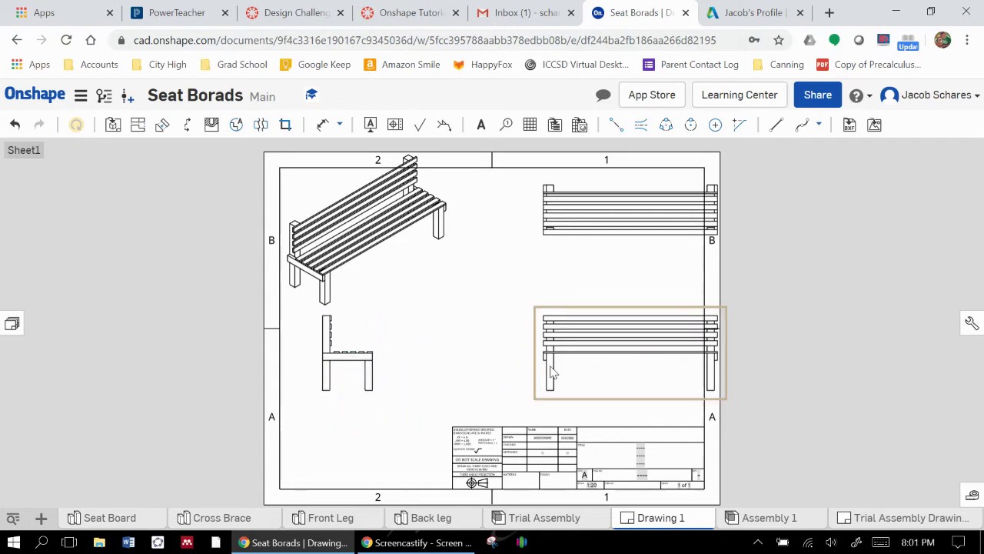
pyautogui.moveTo(589, 367); pyautogui.dragTo(531, 373)
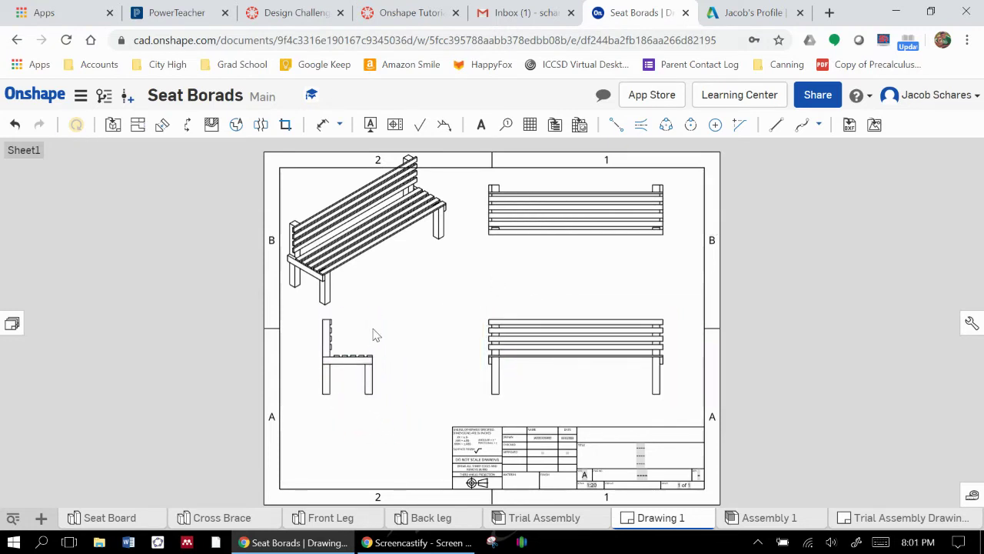
pyautogui.moveTo(352, 396)
pyautogui.mouseDown()
pyautogui.moveTo(348, 435)
pyautogui.moveTo(350, 405)
pyautogui.mouseUp()
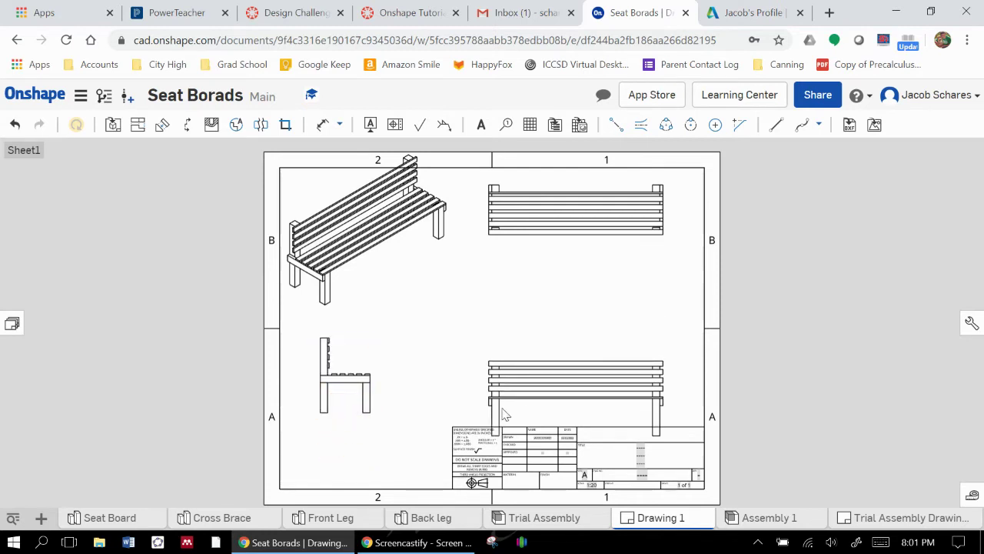
pyautogui.moveTo(376, 216)
pyautogui.mouseDown()
pyautogui.moveTo(388, 233)
pyautogui.moveTo(374, 209)
pyautogui.moveTo(380, 224)
pyautogui.mouseUp()
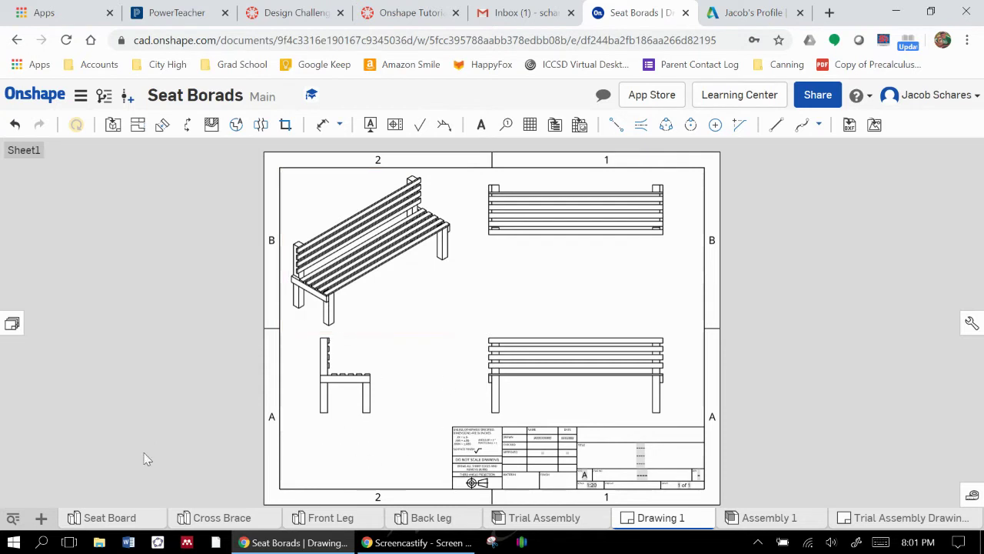
# Add a second sheet to the drawing and begin inserting a Trial Assembly view on it in the Explode 1 position
pyautogui.click(12, 324)
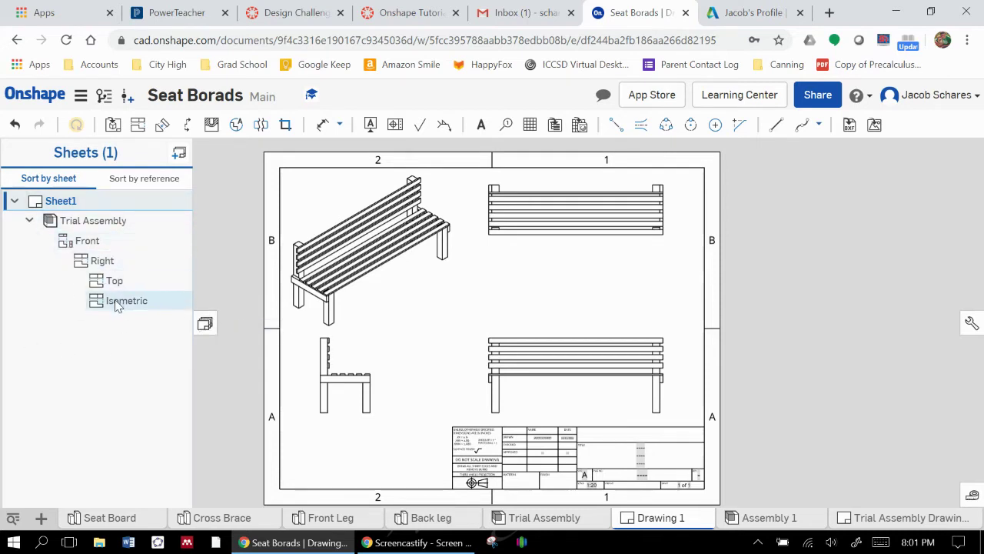
pyautogui.click(179, 154)
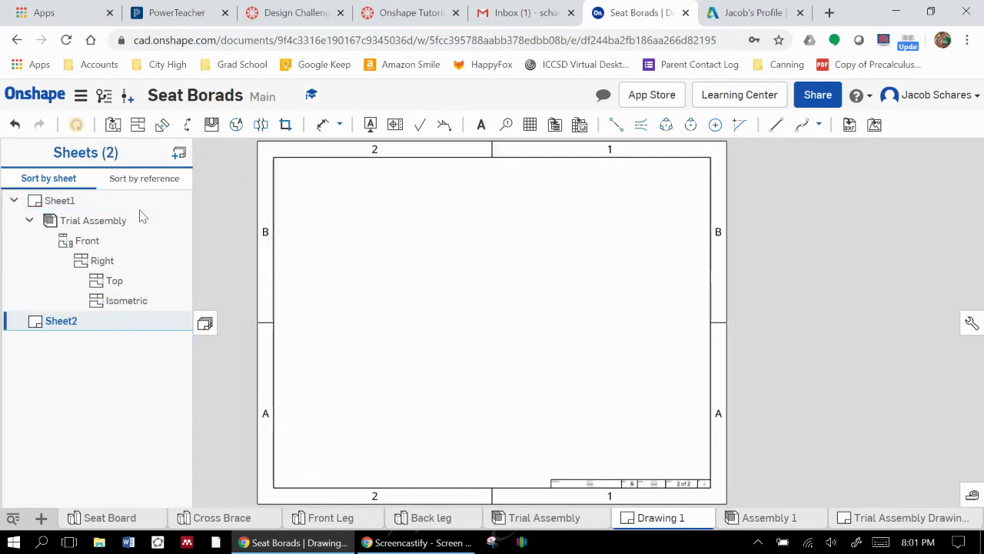
pyautogui.click(114, 125)
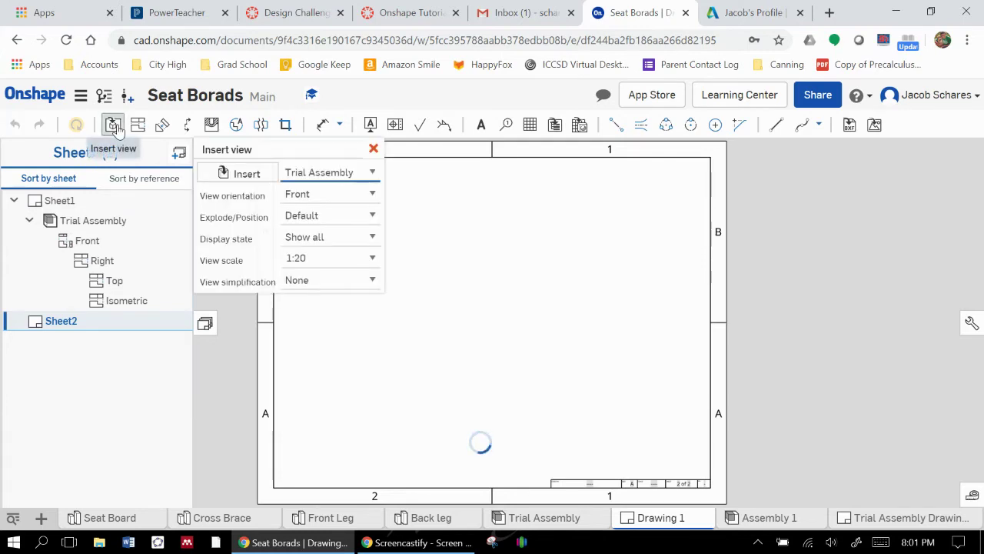
pyautogui.click(357, 174)
pyautogui.click(352, 172)
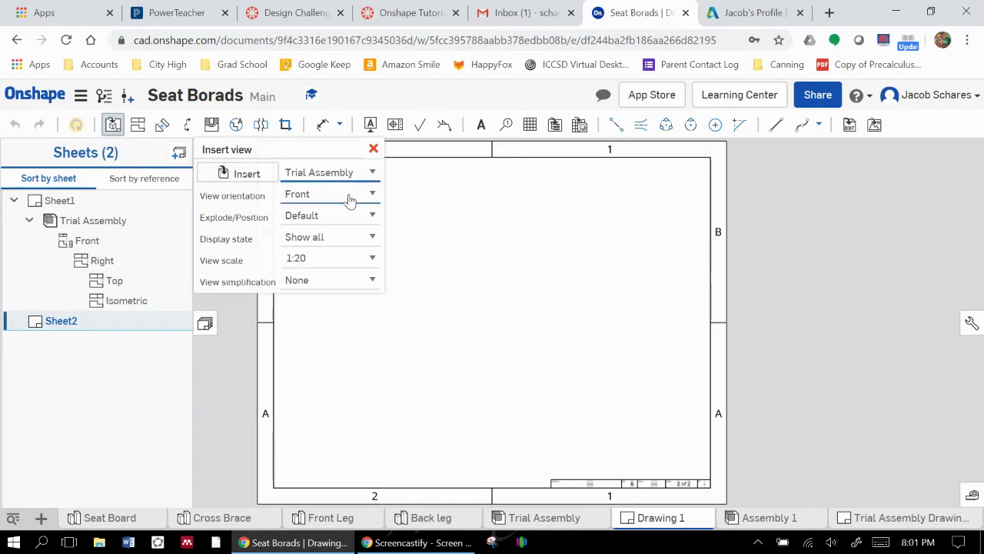
pyautogui.click(348, 199)
pyautogui.click(348, 197)
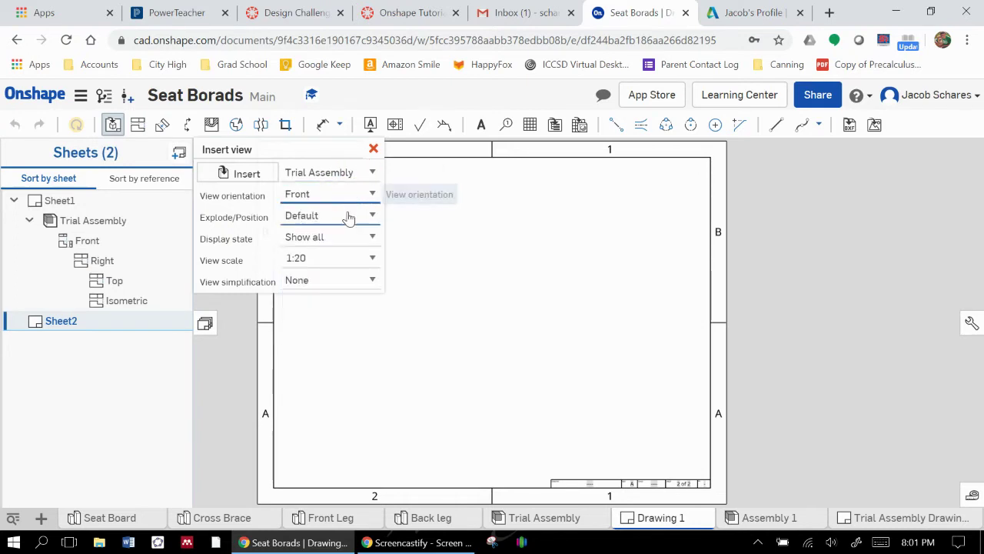
pyautogui.click(348, 216)
pyautogui.click(343, 197)
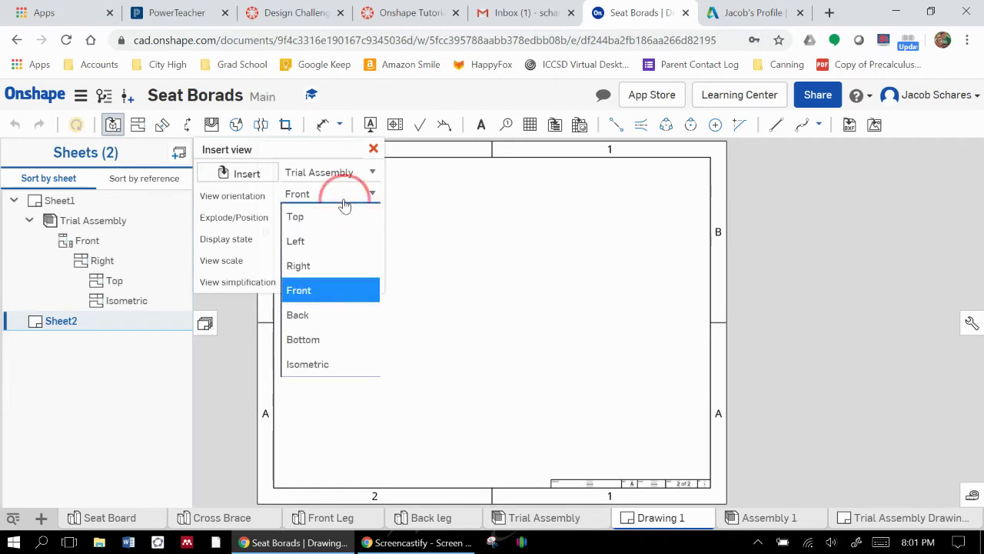
pyautogui.click(343, 198)
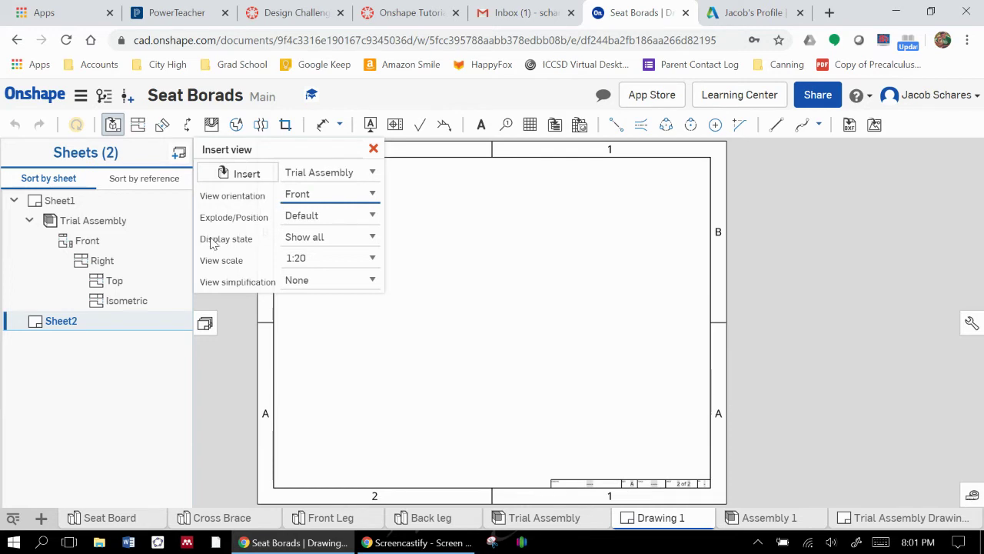
pyautogui.click(300, 218)
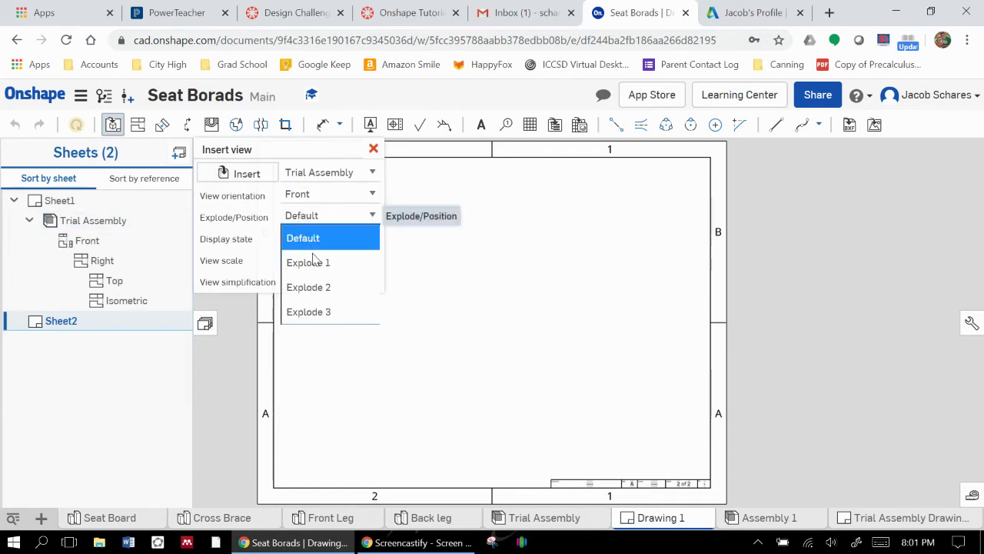
pyautogui.click(324, 263)
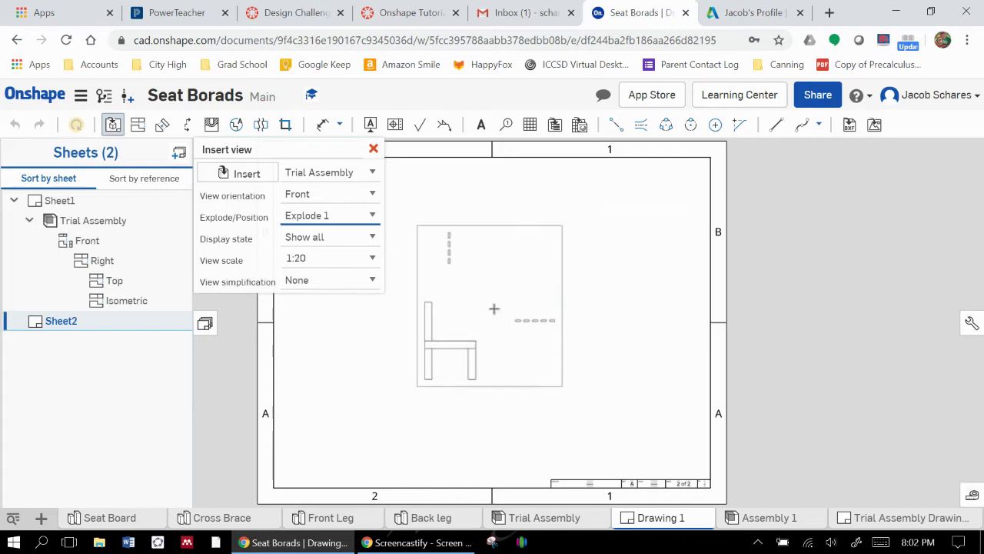
# Set the exploded view's orientation to Isometric and place it near the middle of Sheet2
pyautogui.click(352, 198)
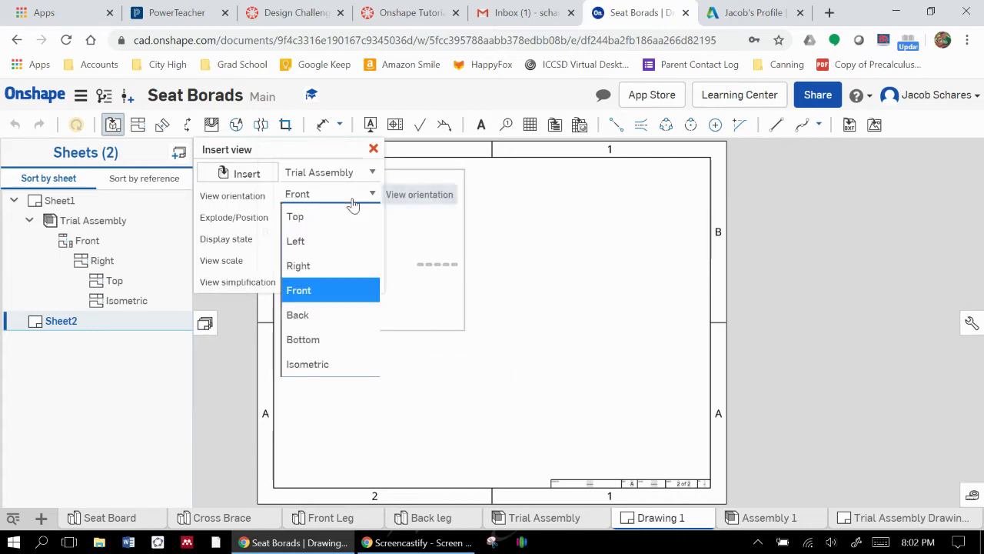
pyautogui.click(328, 365)
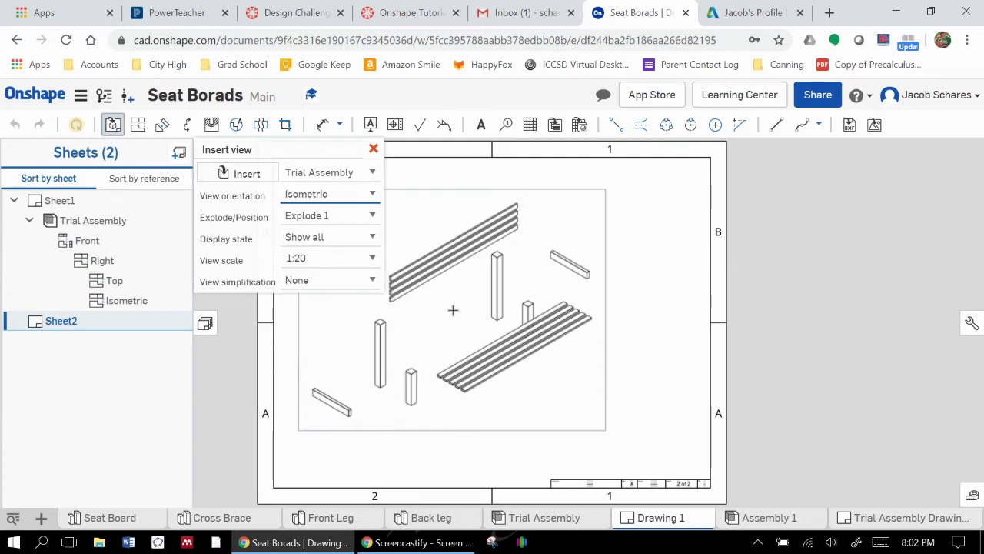
pyautogui.click(446, 297)
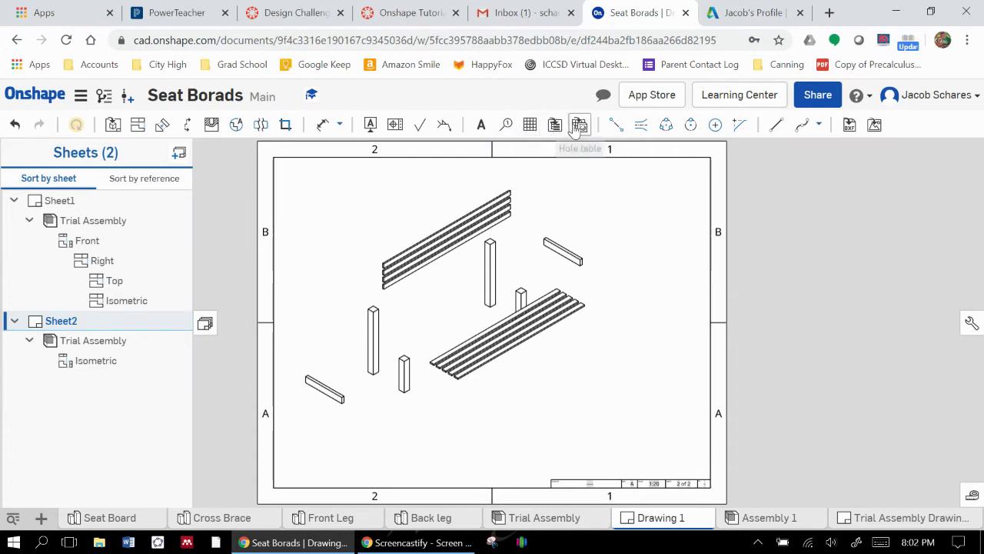
# Attach a circular item number callout to the upper end of the topmost exploded backrest board, placed up and to its right
pyautogui.click(506, 125)
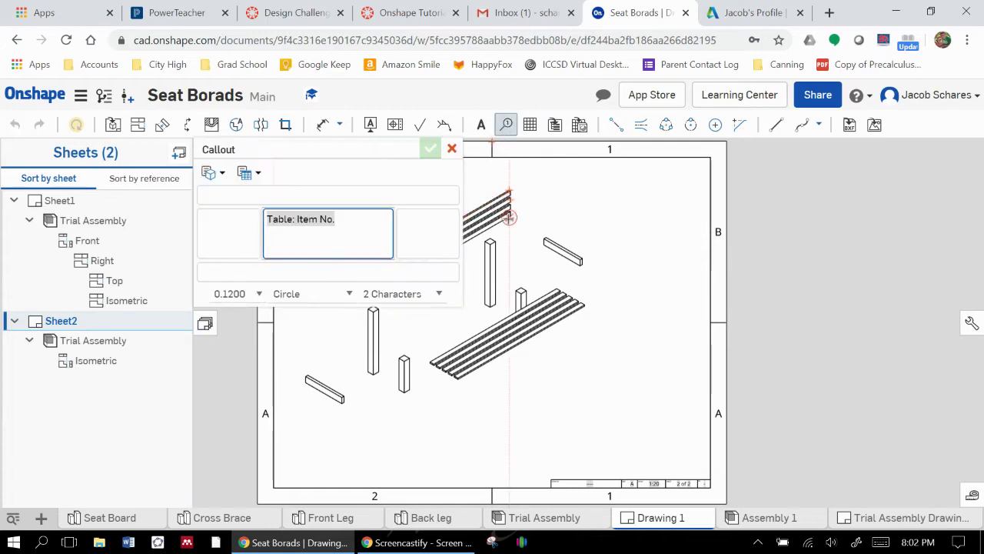
pyautogui.click(504, 195)
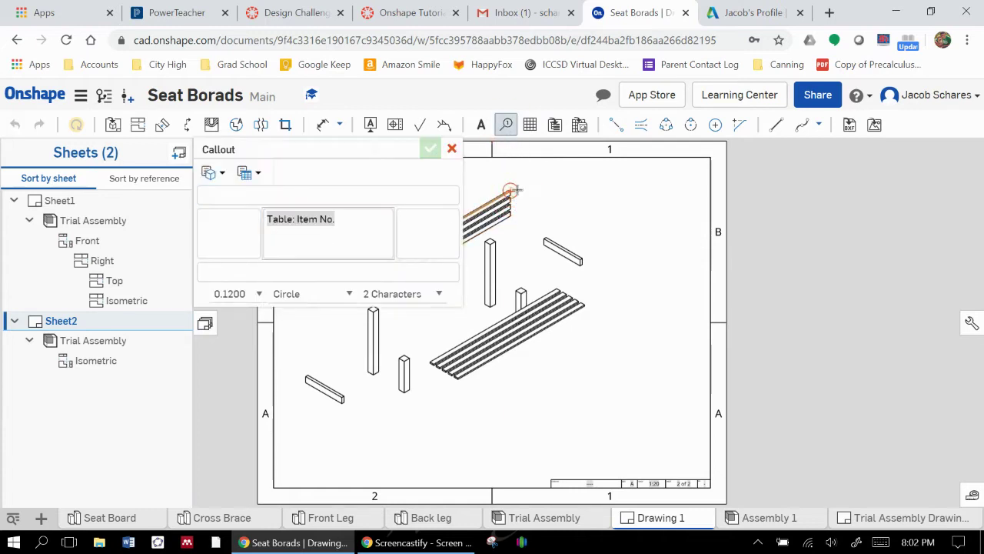
pyautogui.click(549, 174)
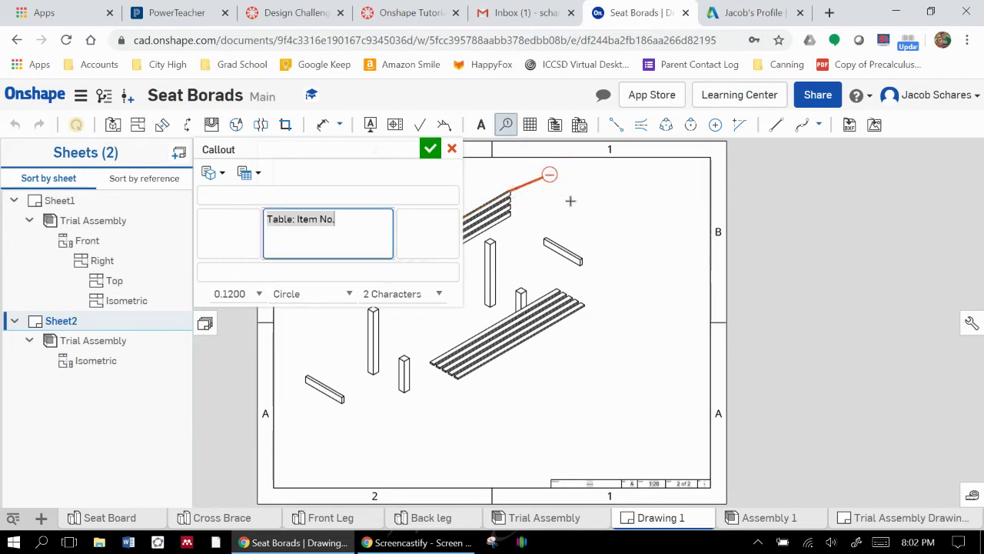
pyautogui.click(430, 148)
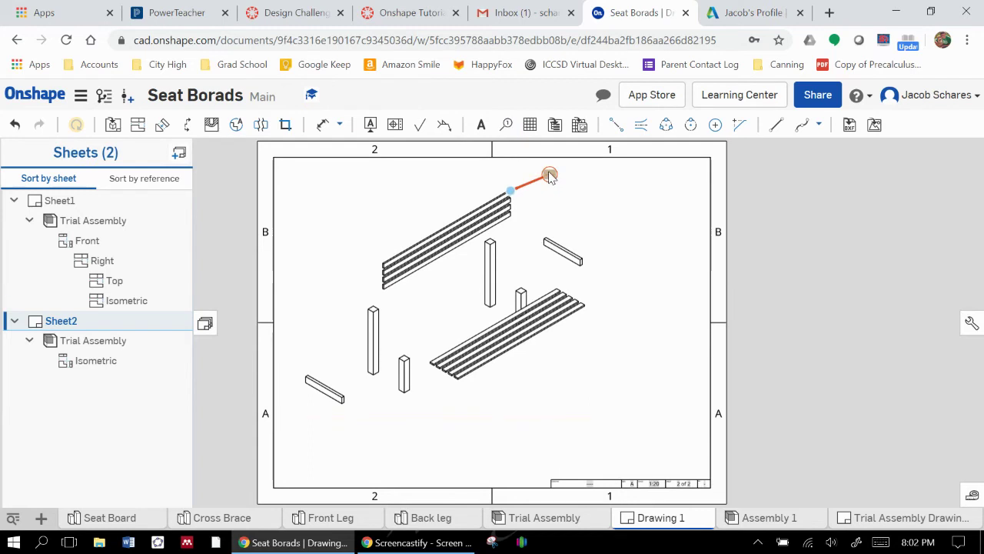
# Attach item number callouts to the upper cross brace, the short leg behind the seat boards and the tall leg beneath the backrest boards
pyautogui.scroll(3, 549, 175)
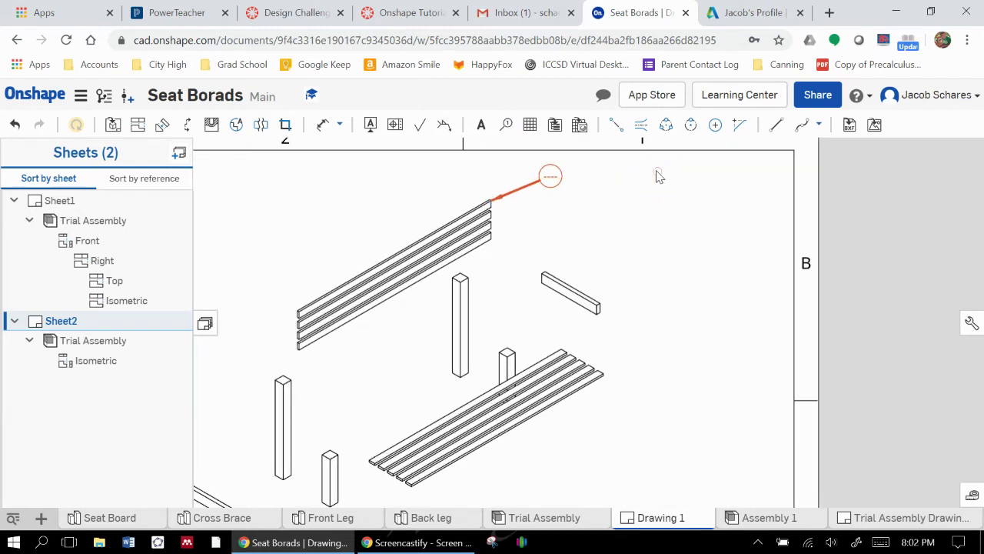
pyautogui.click(506, 124)
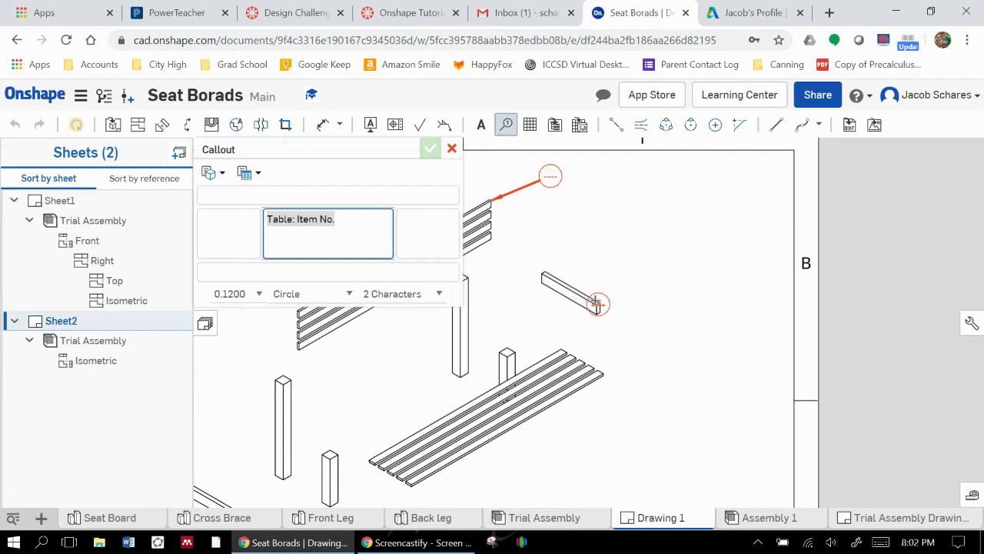
pyautogui.click(596, 303)
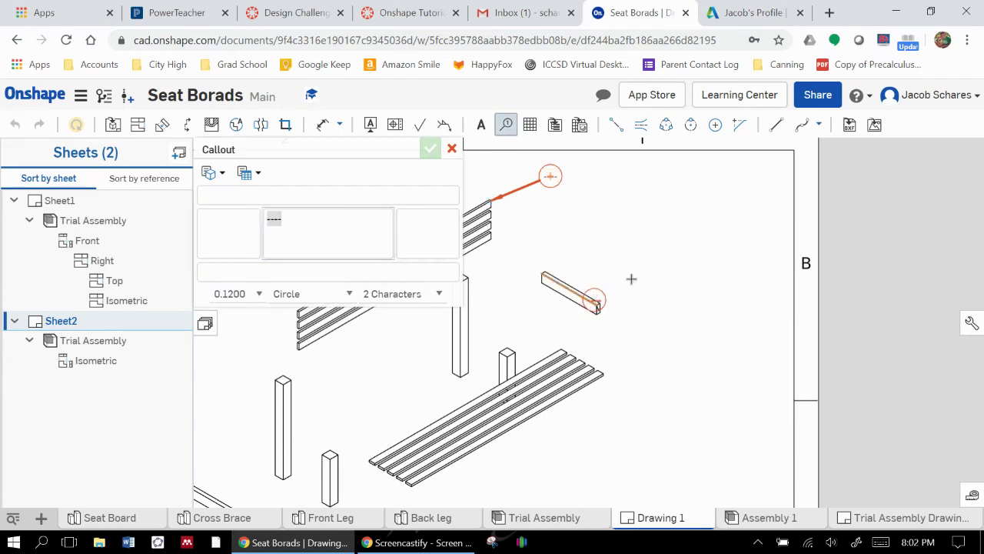
pyautogui.click(666, 255)
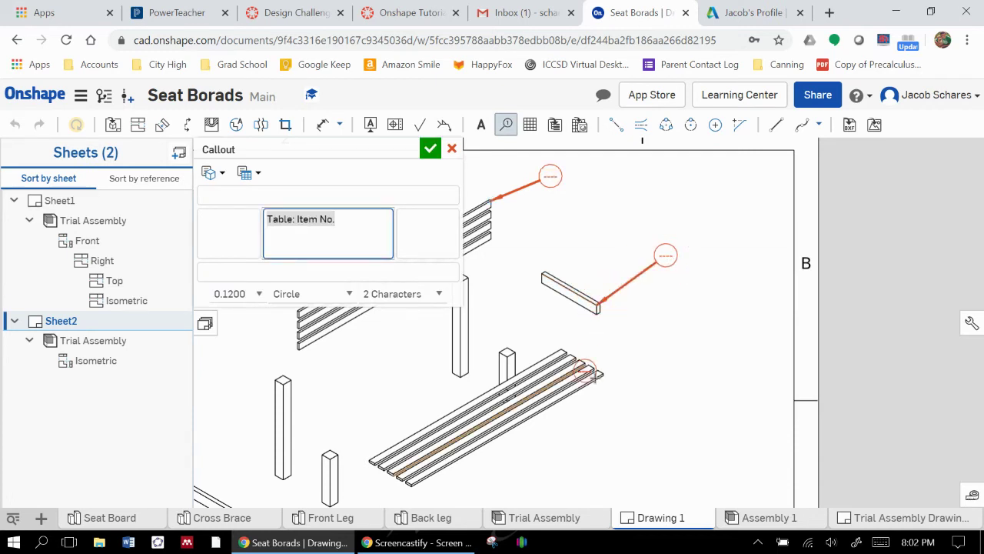
pyautogui.click(514, 353)
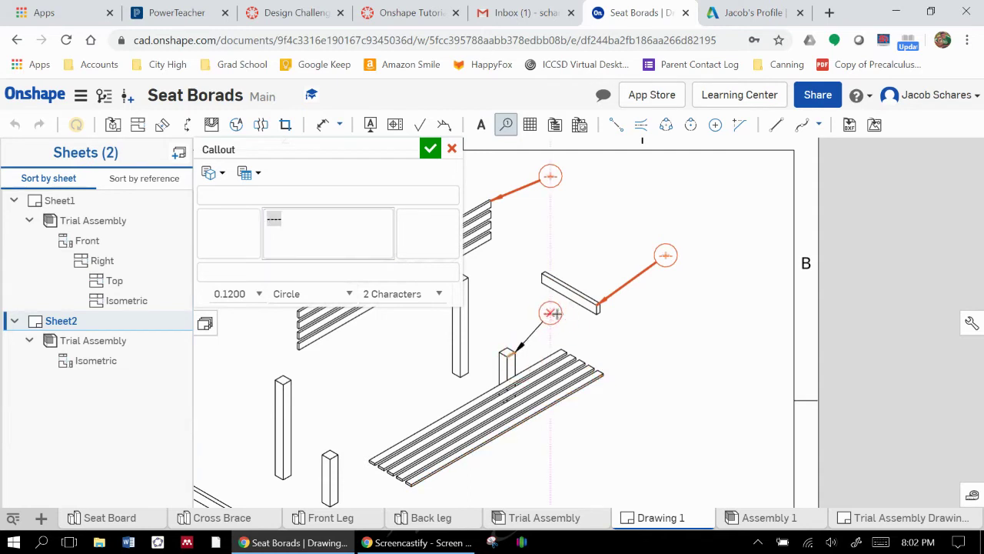
pyautogui.click(551, 312)
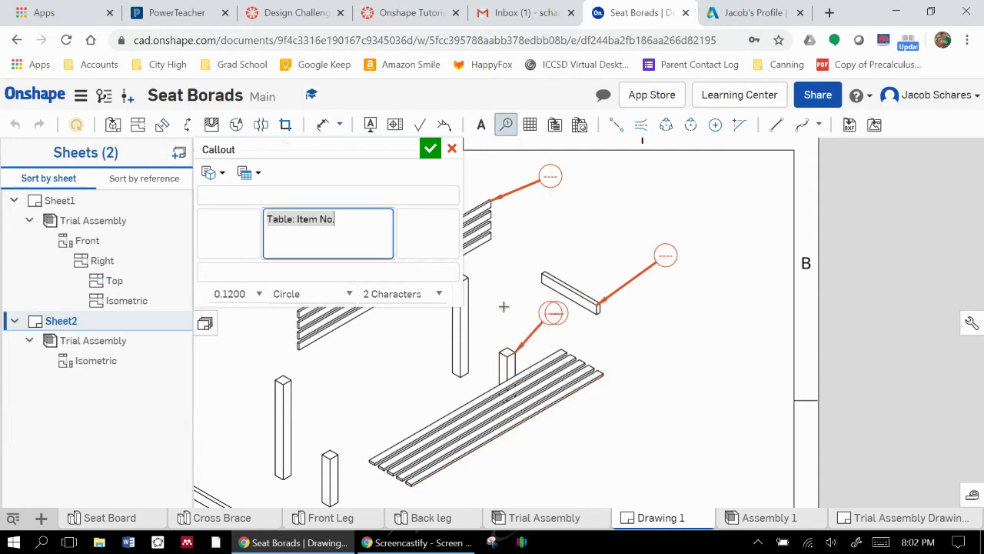
pyautogui.click(469, 278)
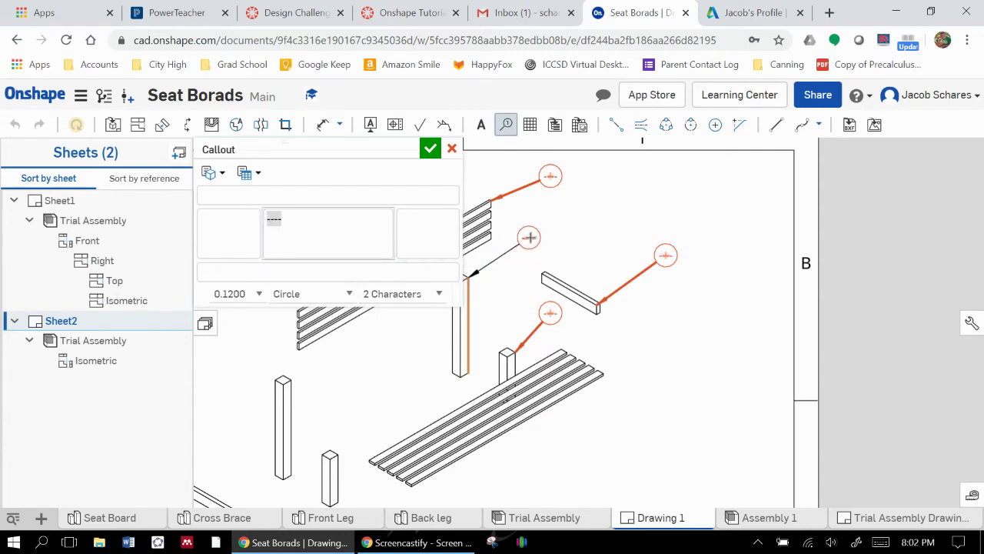
pyautogui.click(528, 238)
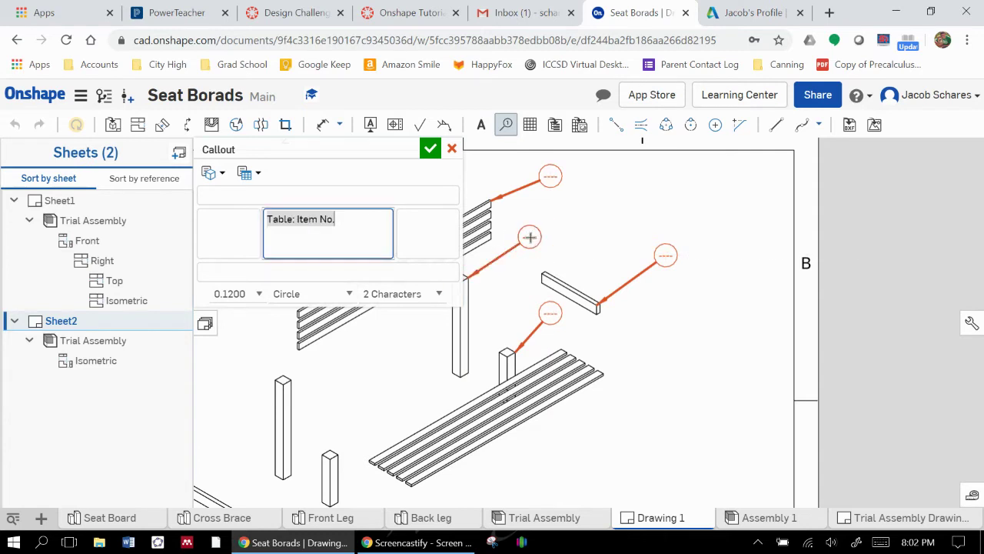
# Add the Part number property to the callout text after the item number and accept the callouts
pyautogui.click(216, 176)
pyautogui.click(216, 176)
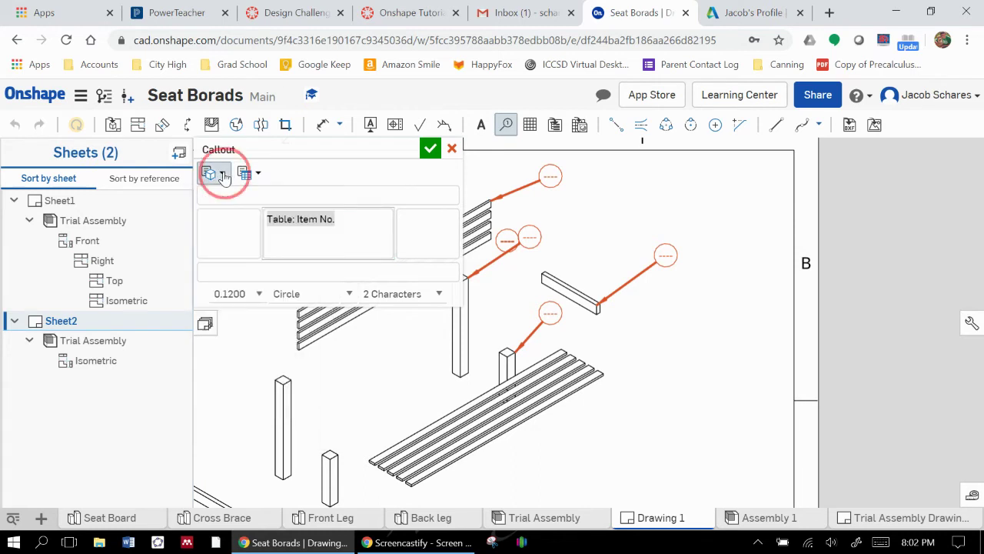
pyautogui.click(214, 174)
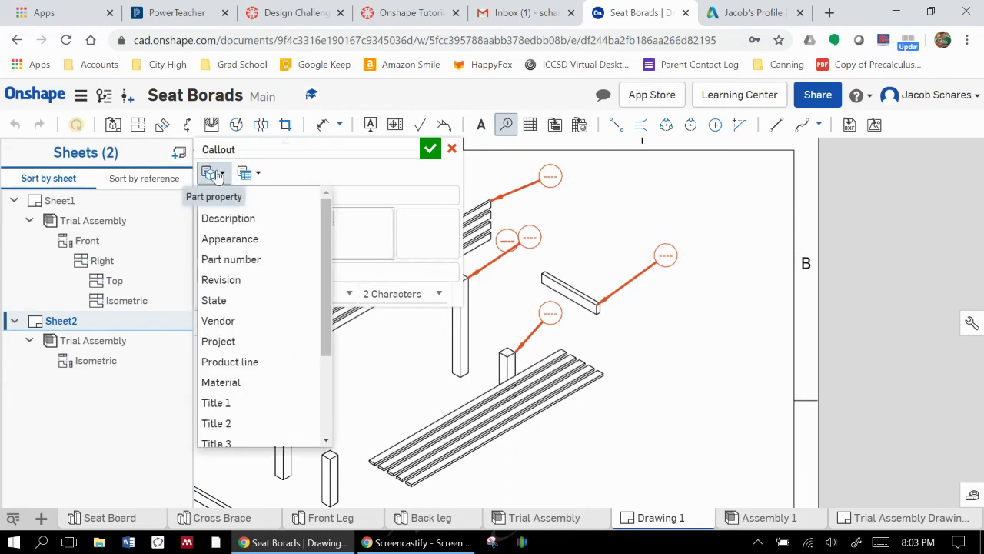
pyautogui.click(235, 261)
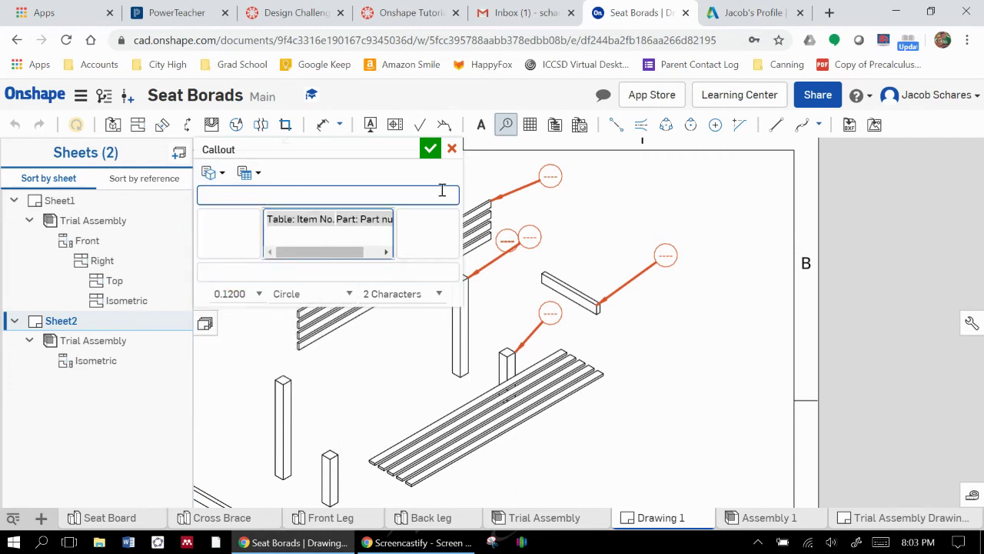
pyautogui.click(430, 148)
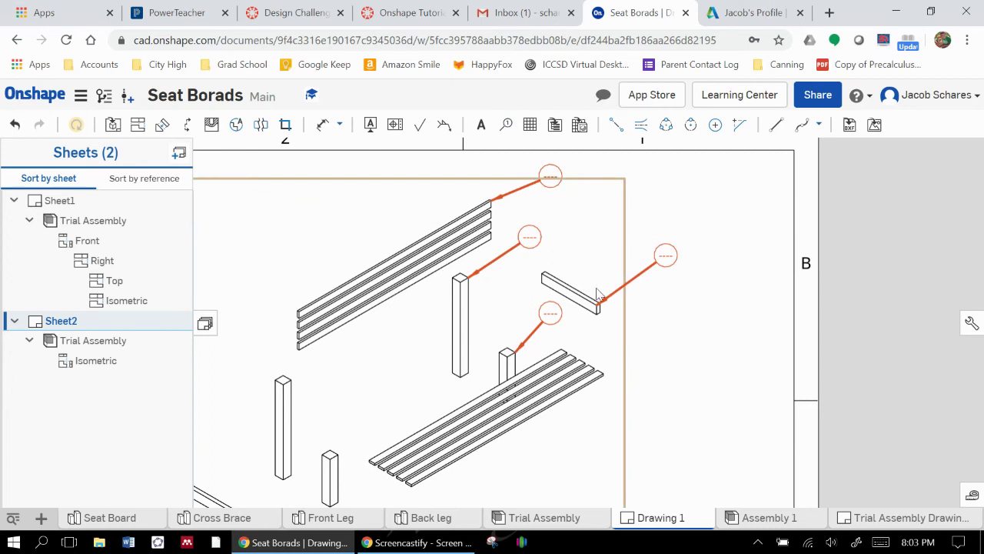
pyautogui.scroll(-3, 598, 295)
pyautogui.click(529, 125)
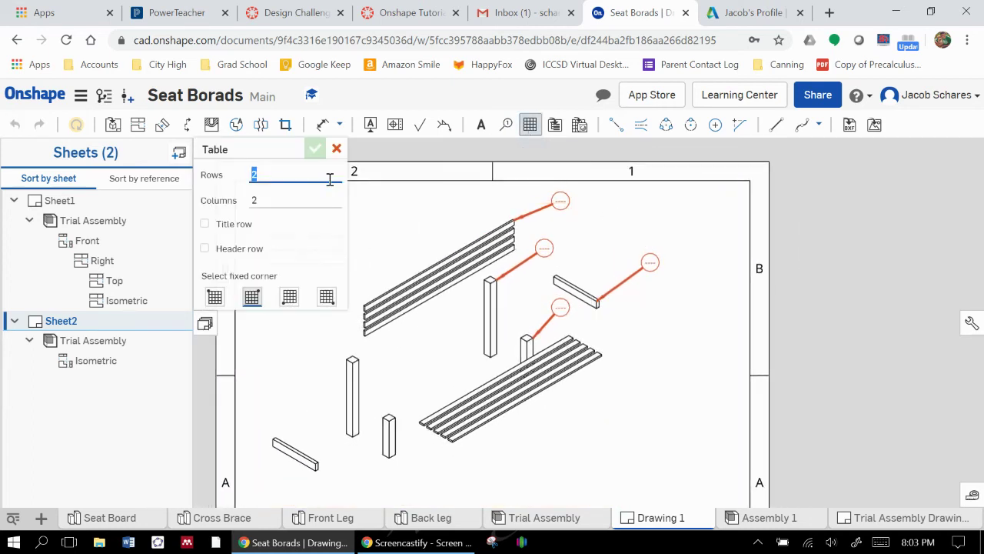
pyautogui.click(336, 149)
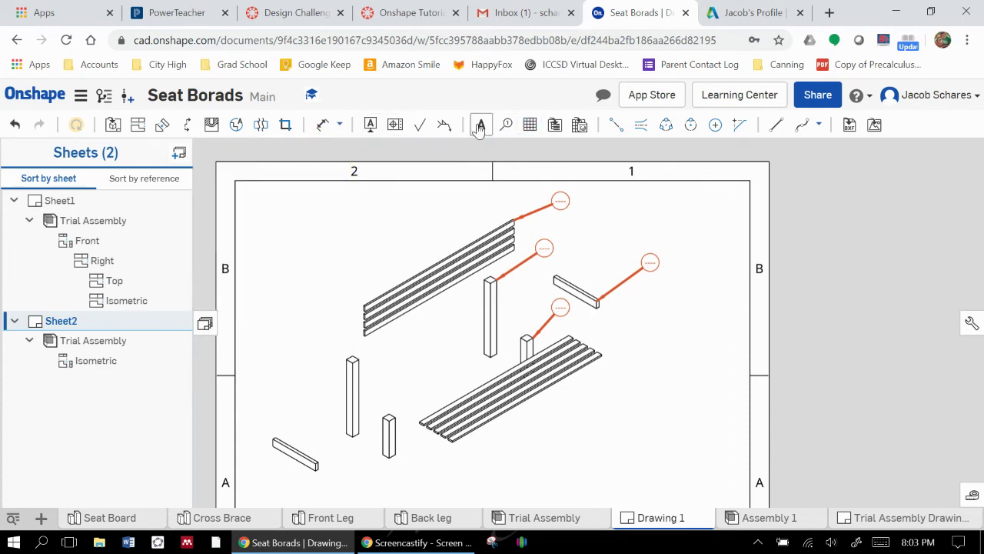
# Insert a flattened Trial Assembly BOM table anchored by its lower-right corner, placed directly above Sheet2's title block against the border
pyautogui.click(555, 127)
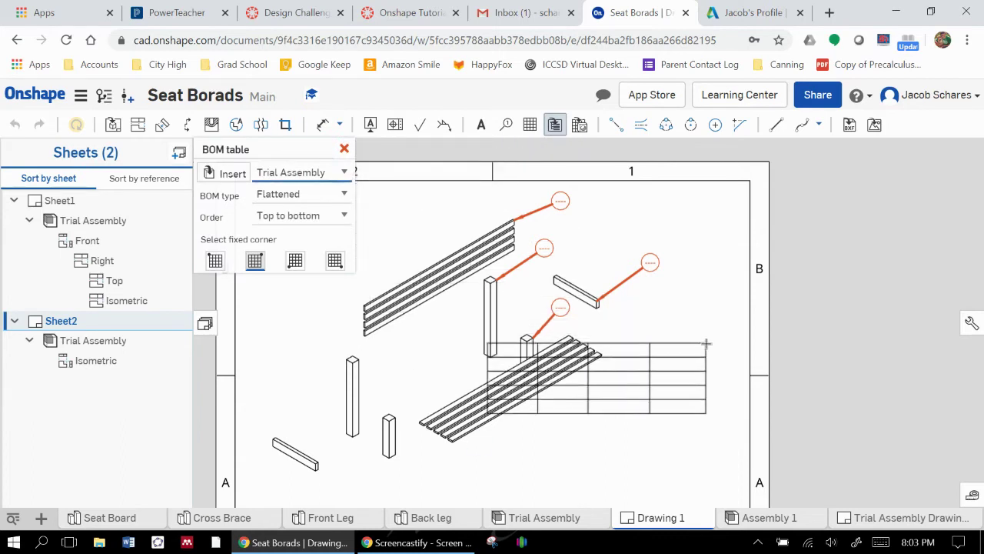
pyautogui.moveTo(706, 343); pyautogui.dragTo(687, 254, button='middle')
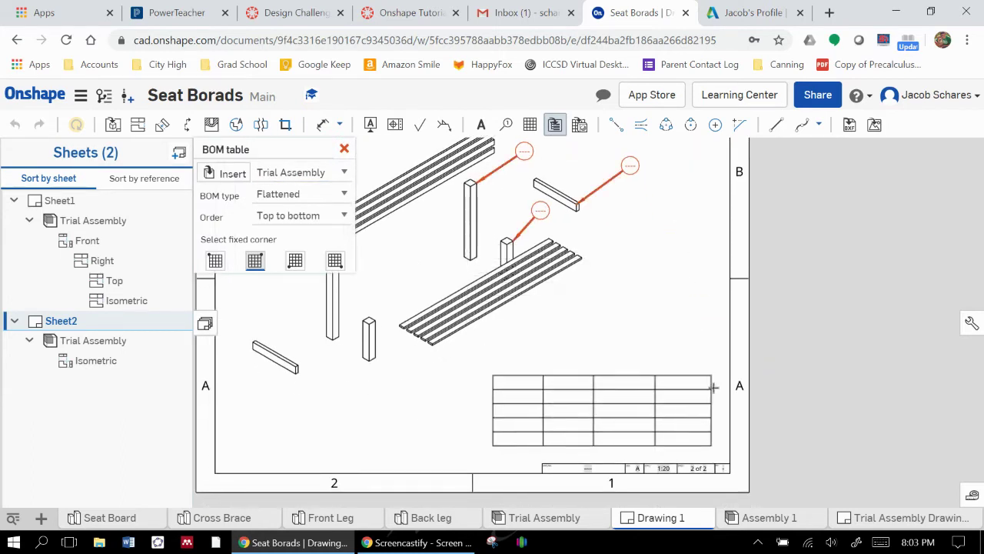
pyautogui.click(335, 261)
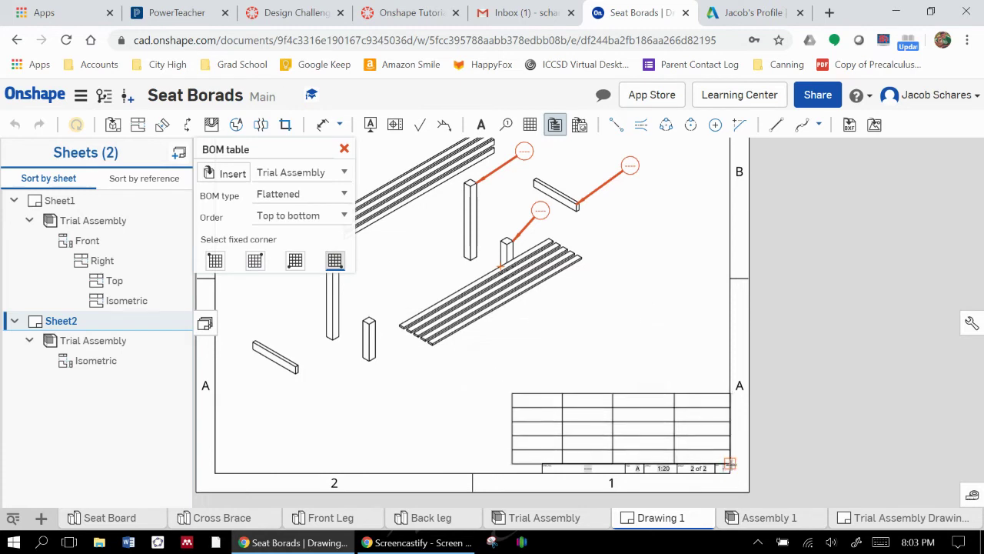
pyautogui.click(730, 464)
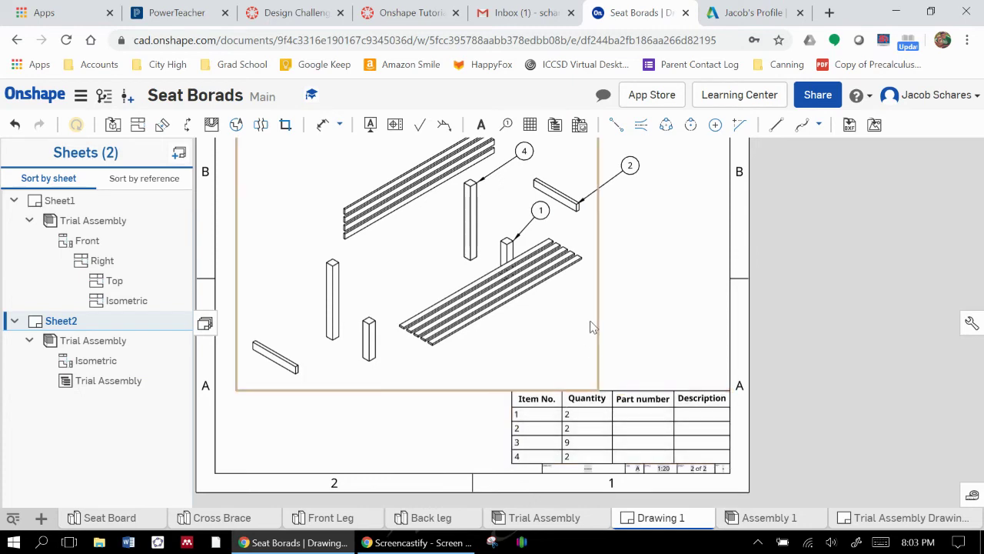
# Move the short leg's item 1 callout up beside the item 3 callout and reposition the exploded view slightly left, clear of the BOM table
pyautogui.scroll(1, 601, 299)
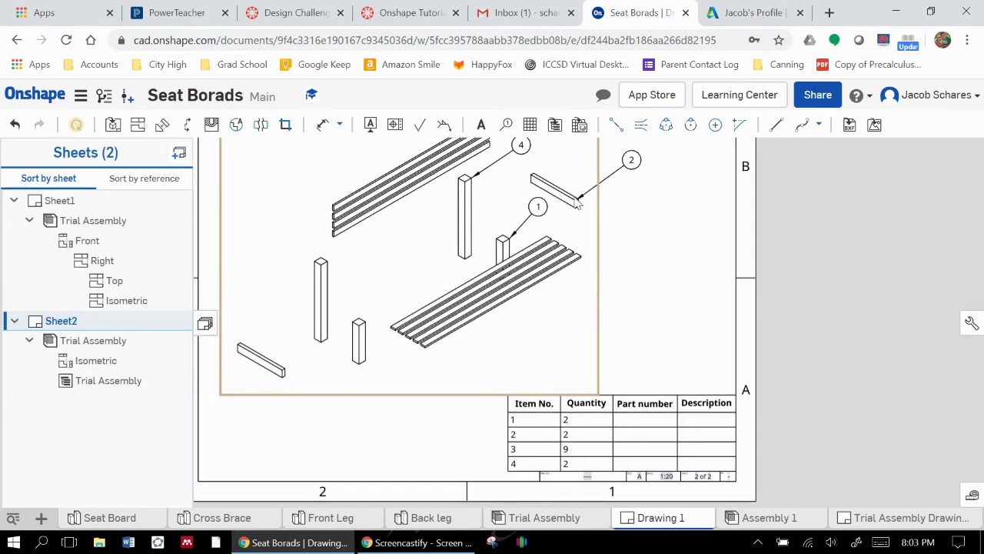
pyautogui.moveTo(577, 200)
pyautogui.mouseDown()
pyautogui.moveTo(512, 345)
pyautogui.moveTo(482, 352)
pyautogui.moveTo(509, 242)
pyautogui.mouseUp()
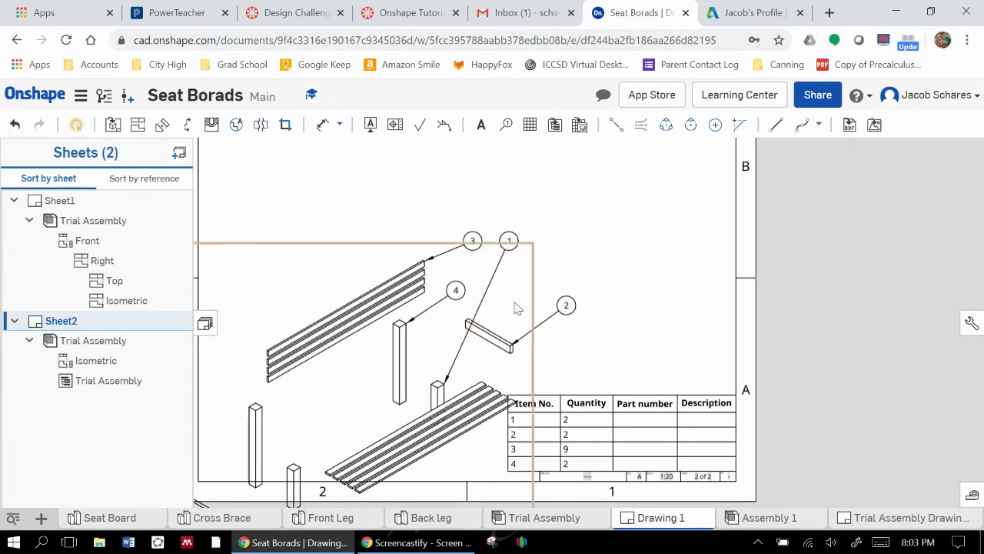
pyautogui.moveTo(533, 307); pyautogui.dragTo(558, 201)
pyautogui.scroll(-2, 559, 213)
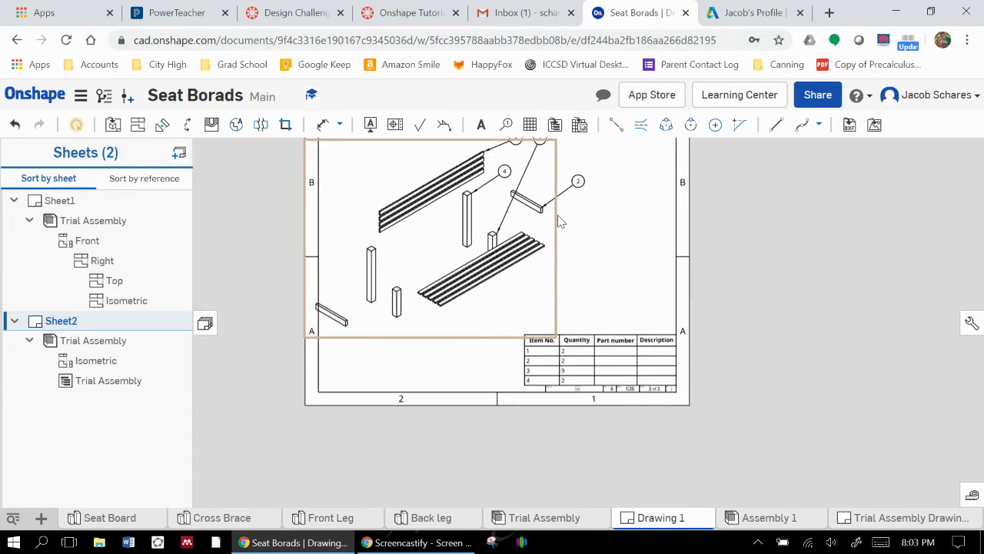
pyautogui.moveTo(560, 222); pyautogui.dragTo(571, 290, button='middle')
# Compare the BOM table's item numbers and quantities with the callouts on the exploded view
pyautogui.click(552, 433)
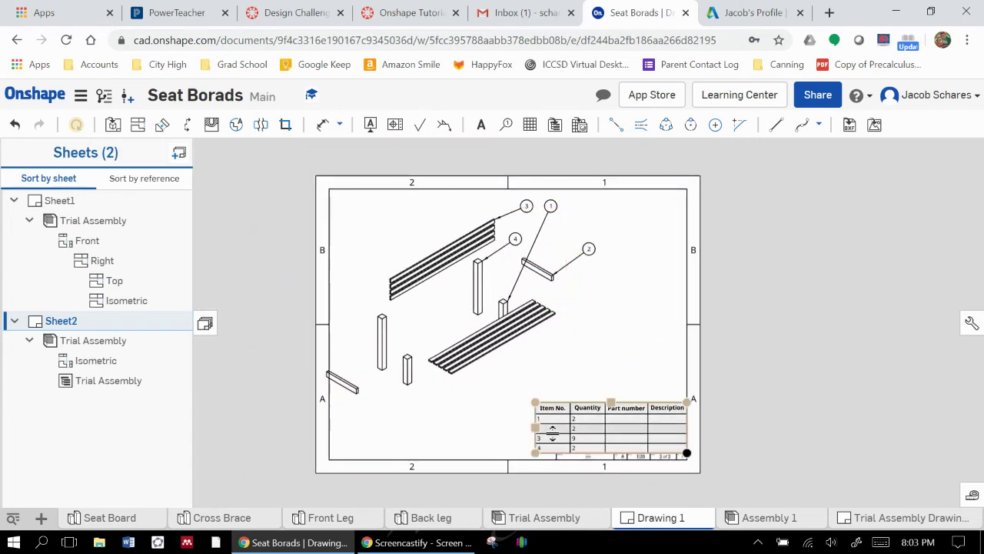
pyautogui.scroll(2, 553, 432)
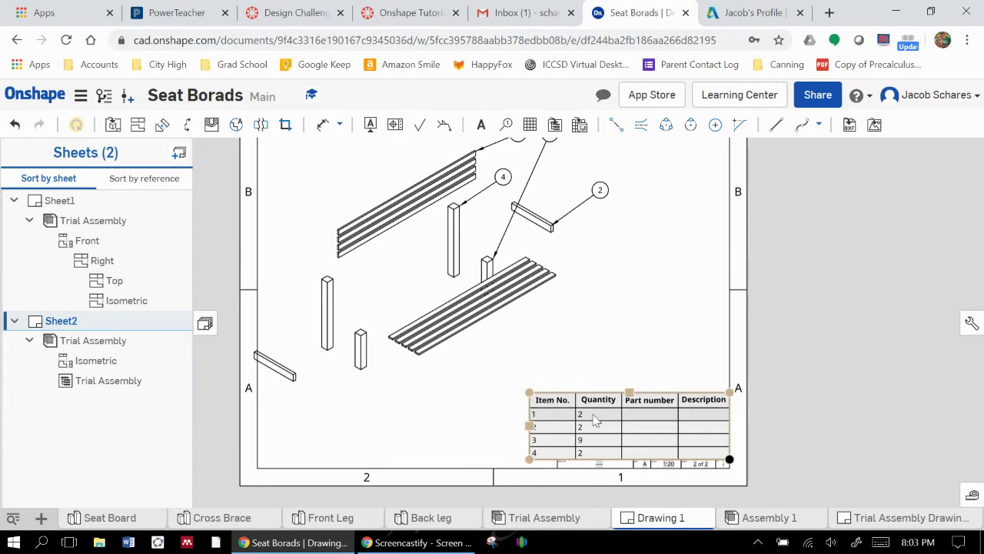
pyautogui.click(613, 292)
pyautogui.scroll(-2, 613, 292)
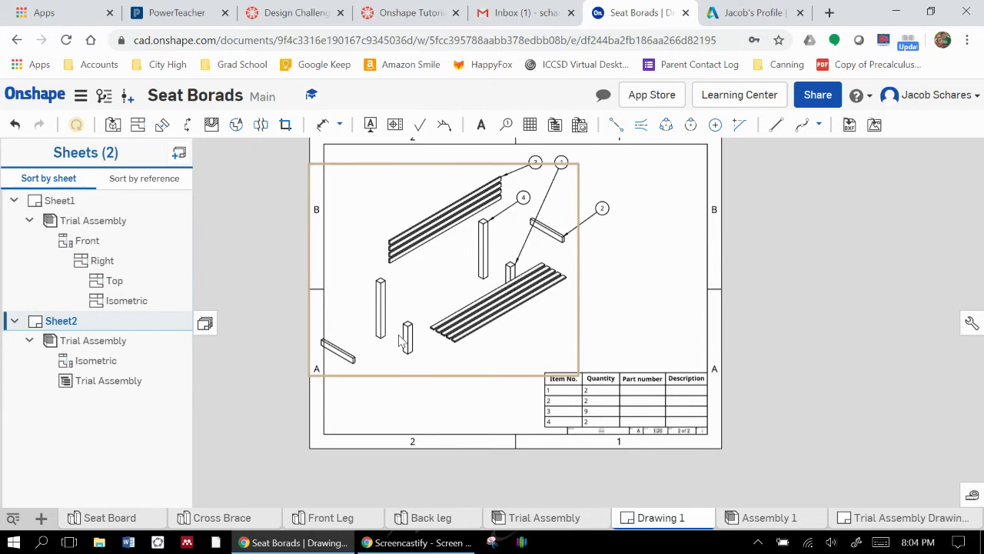
pyautogui.click(680, 406)
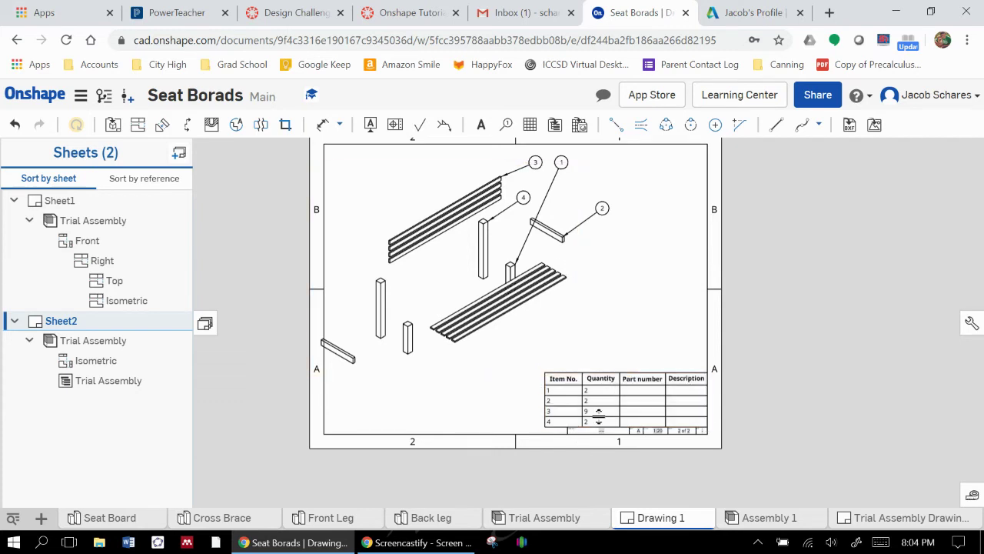
pyautogui.click(604, 443)
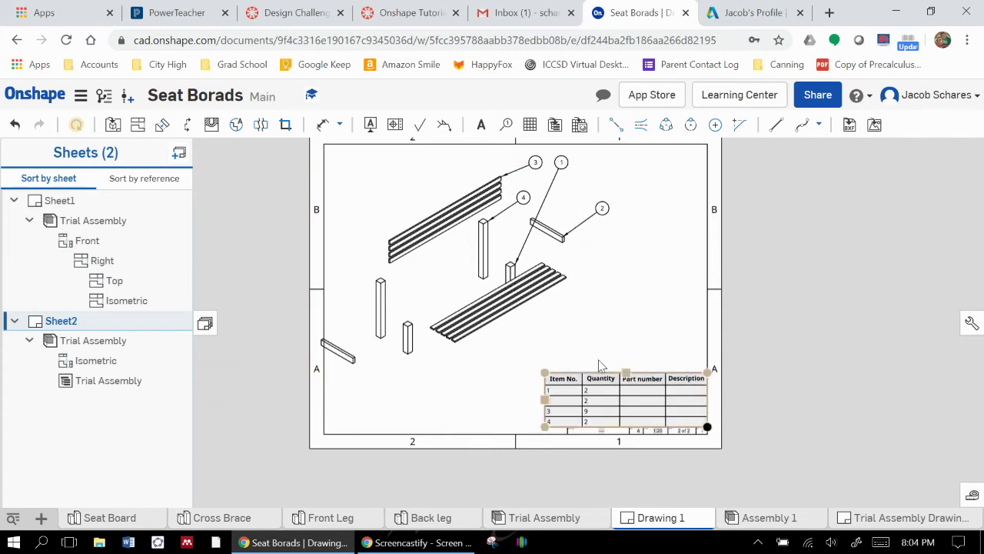
# Add a third and a fourth blank sheet to the drawing
pyautogui.click(179, 155)
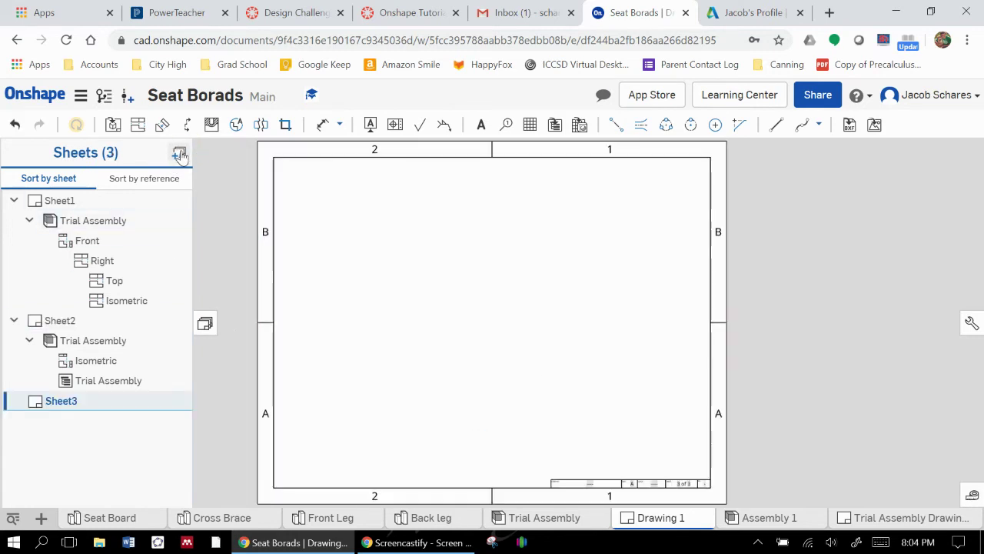
pyautogui.click(60, 322)
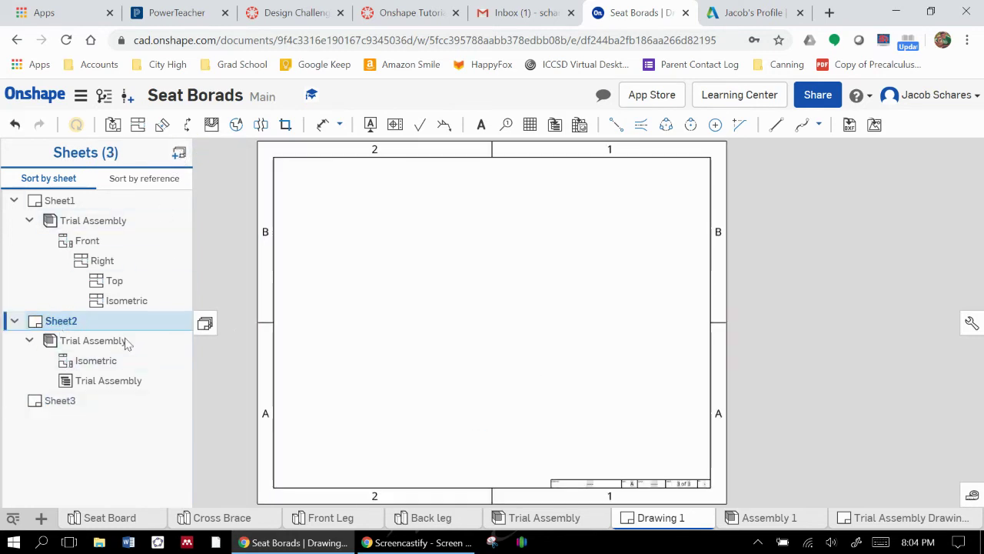
pyautogui.click(558, 381)
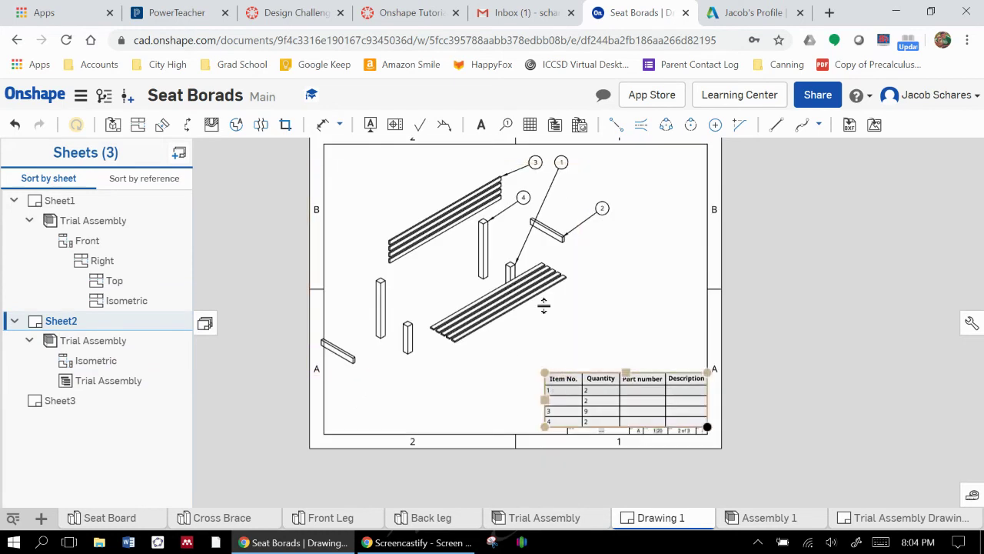
pyautogui.click(529, 286)
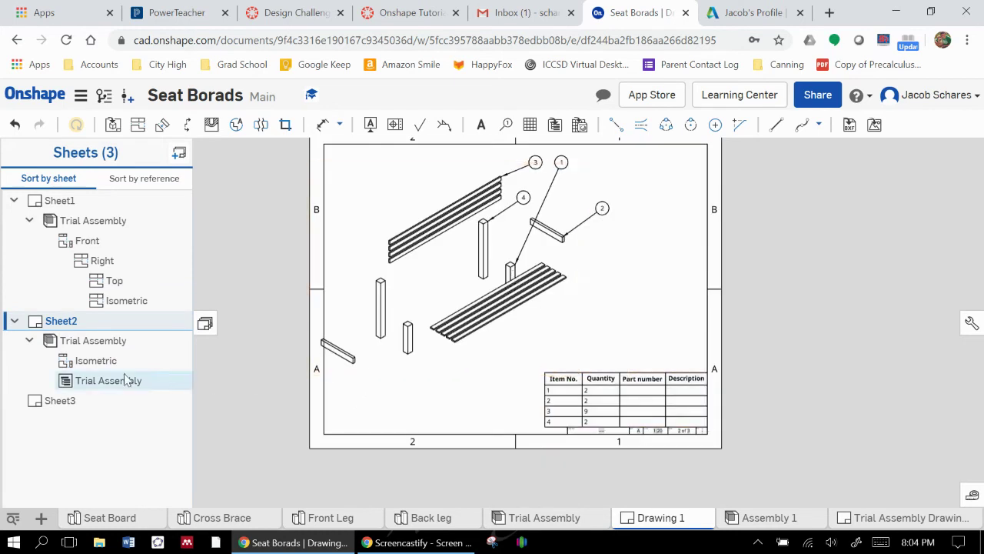
pyautogui.click(60, 402)
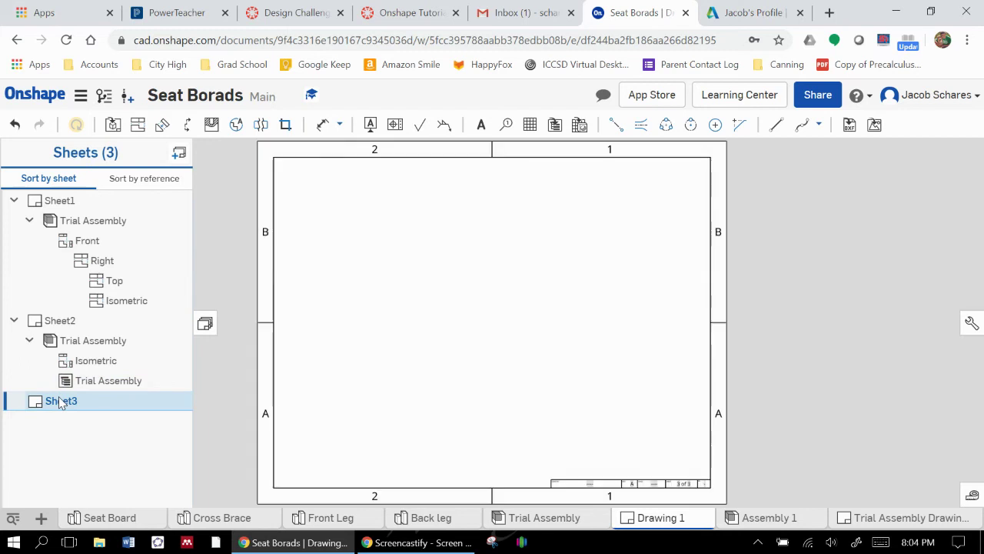
pyautogui.click(179, 154)
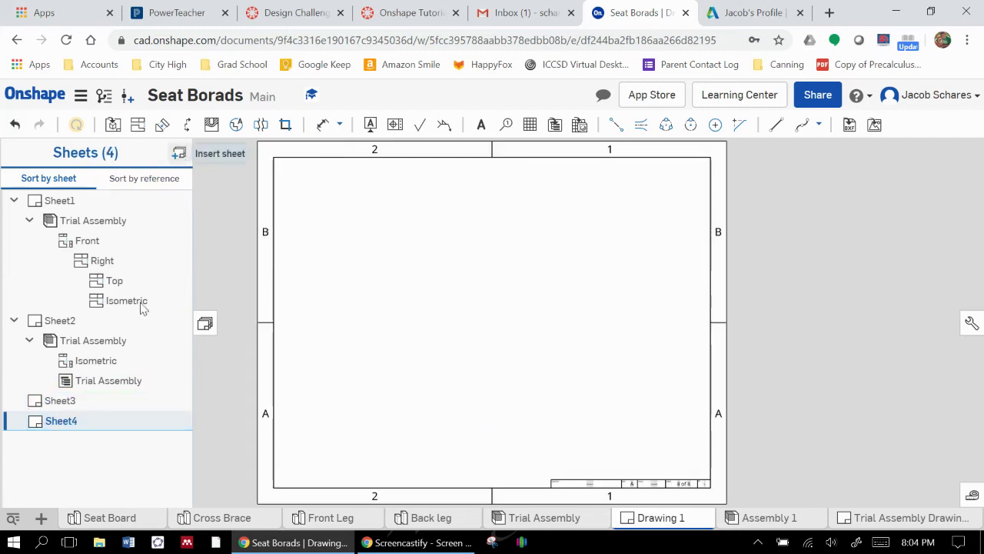
# Insert a Front view of Front Leg Part 1 at 1:20 scale in the lower-left area of Sheet3
pyautogui.click(60, 400)
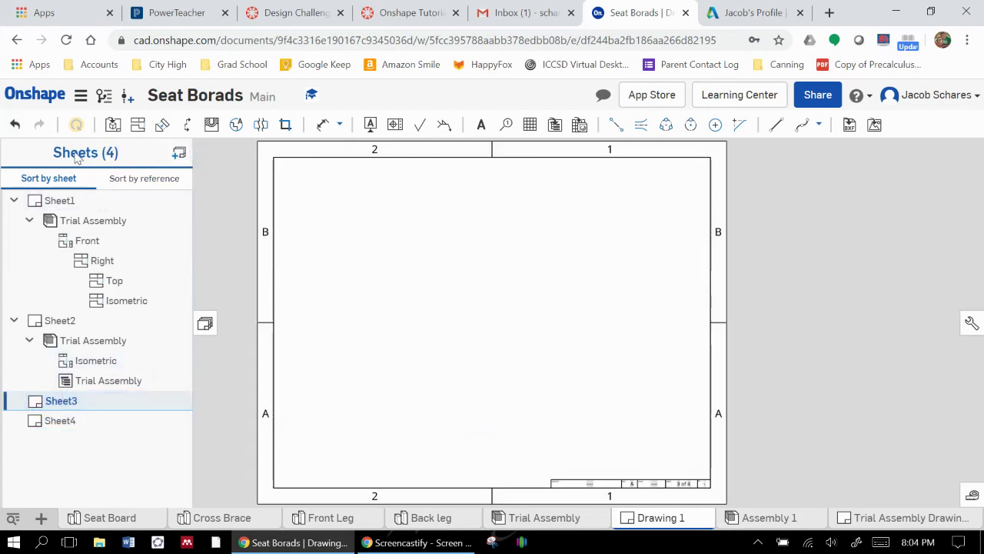
pyautogui.click(113, 124)
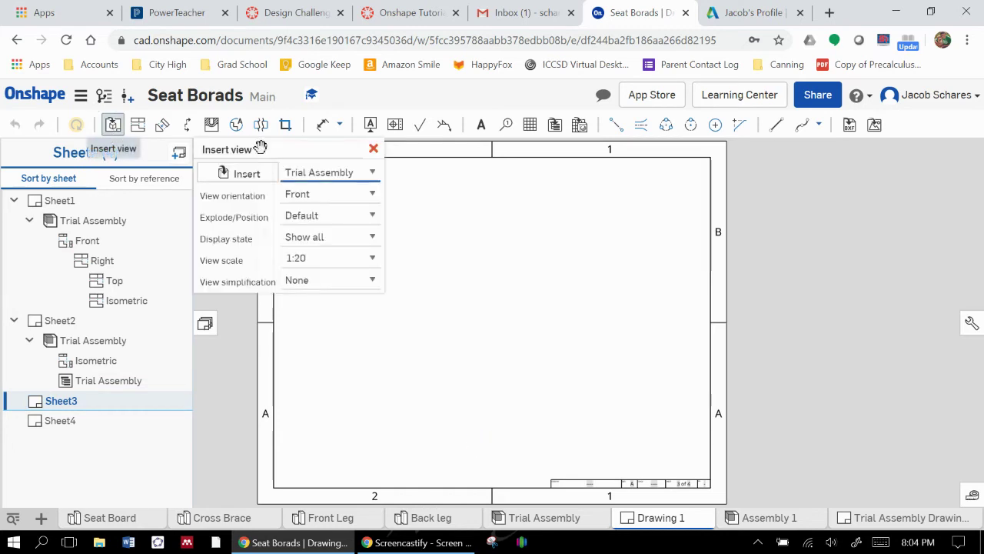
pyautogui.click(301, 174)
pyautogui.click(300, 188)
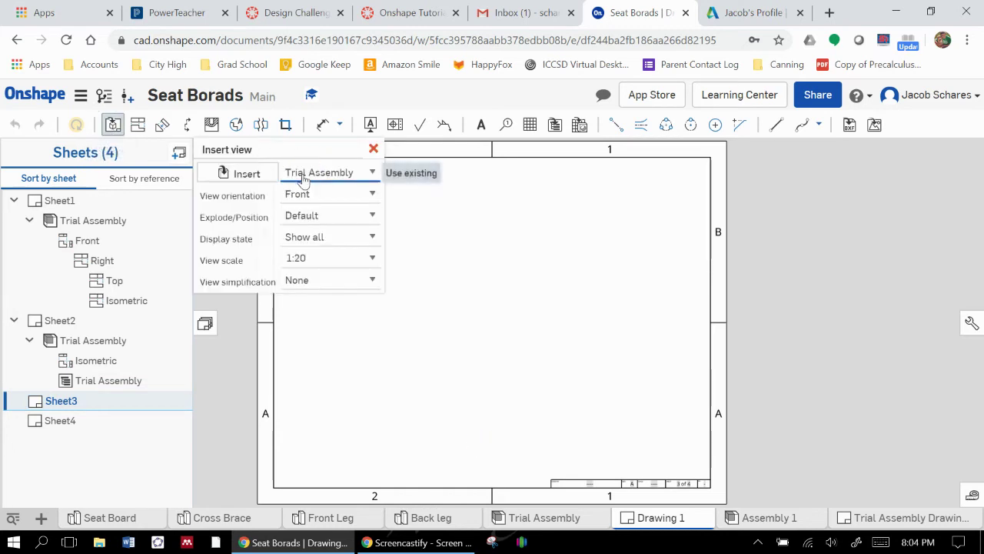
pyautogui.click(243, 175)
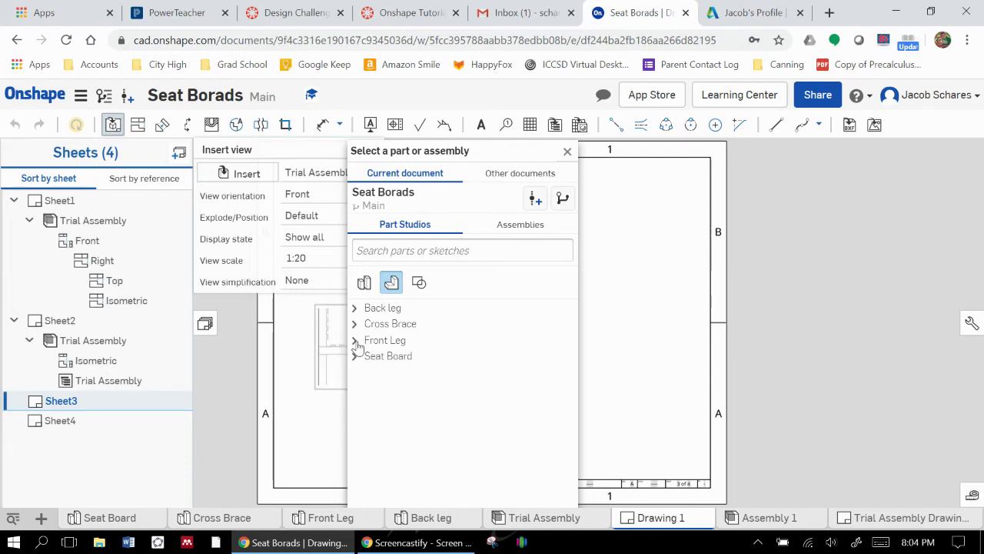
pyautogui.click(354, 341)
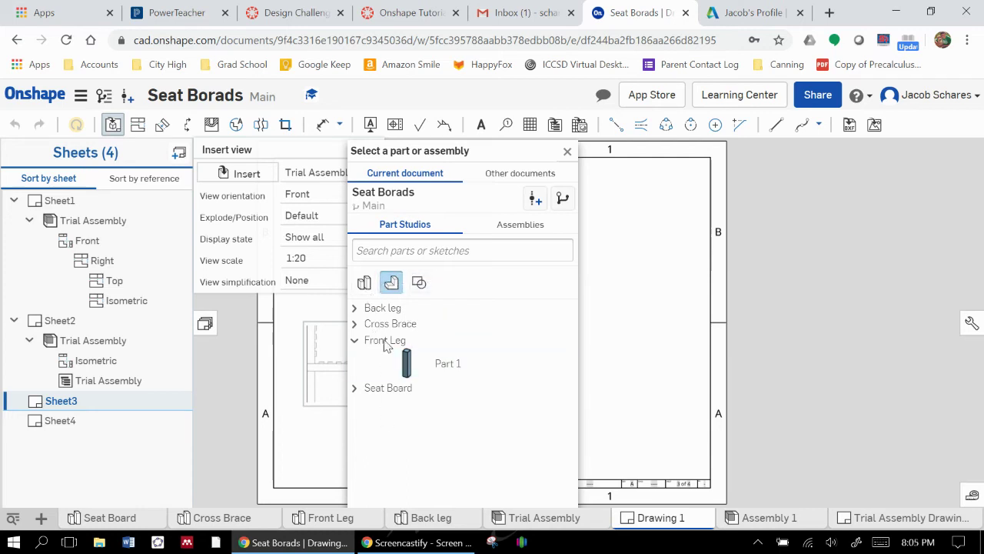
pyautogui.click(415, 357)
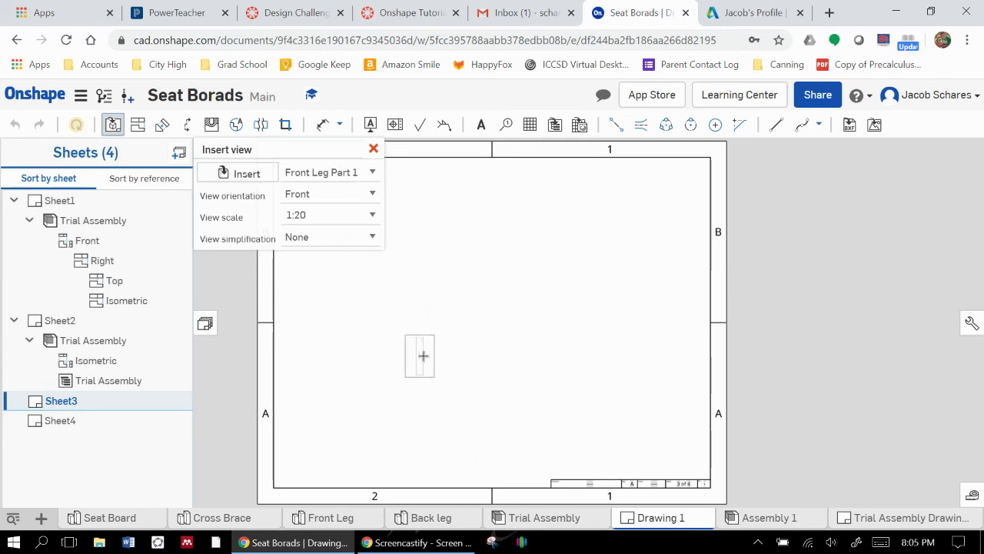
pyautogui.click(423, 355)
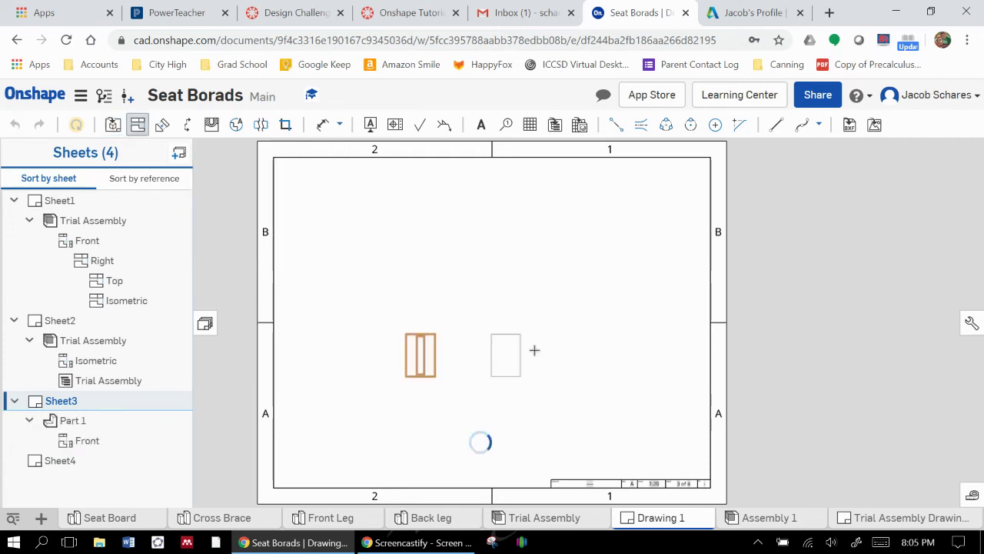
# Project a right view beside the leg's front view, an isometric view diagonally up to the right and a top view above it
pyautogui.click(547, 352)
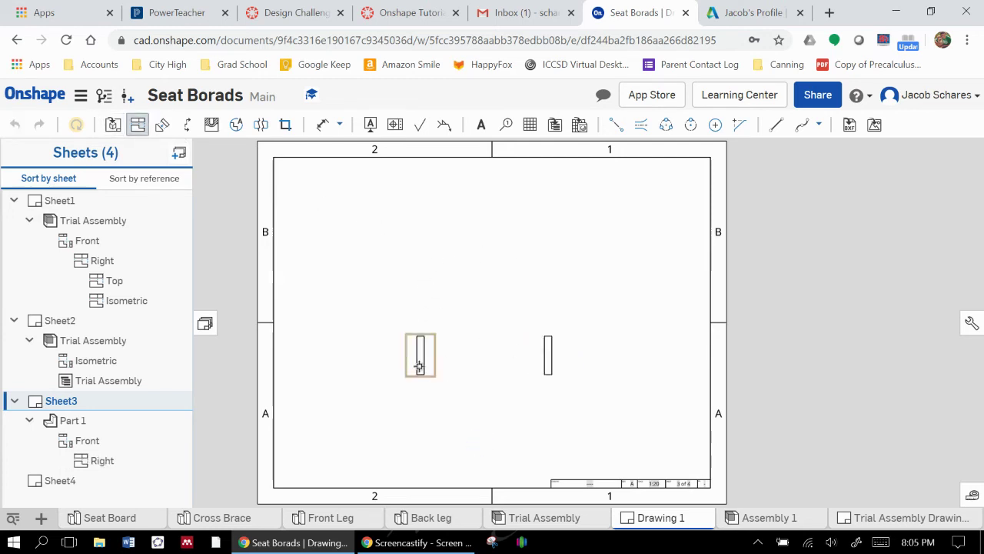
pyautogui.click(419, 366)
pyautogui.click(541, 240)
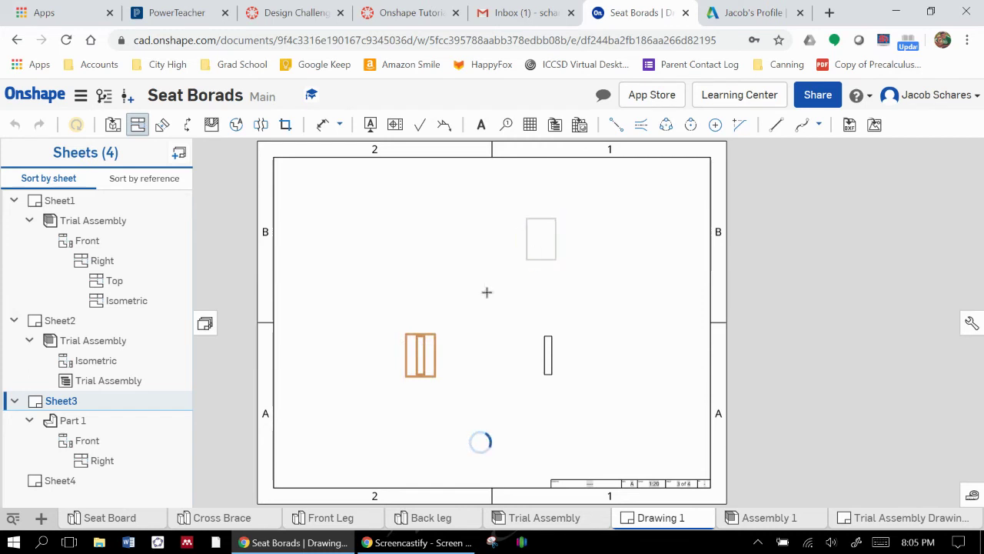
pyautogui.click(420, 356)
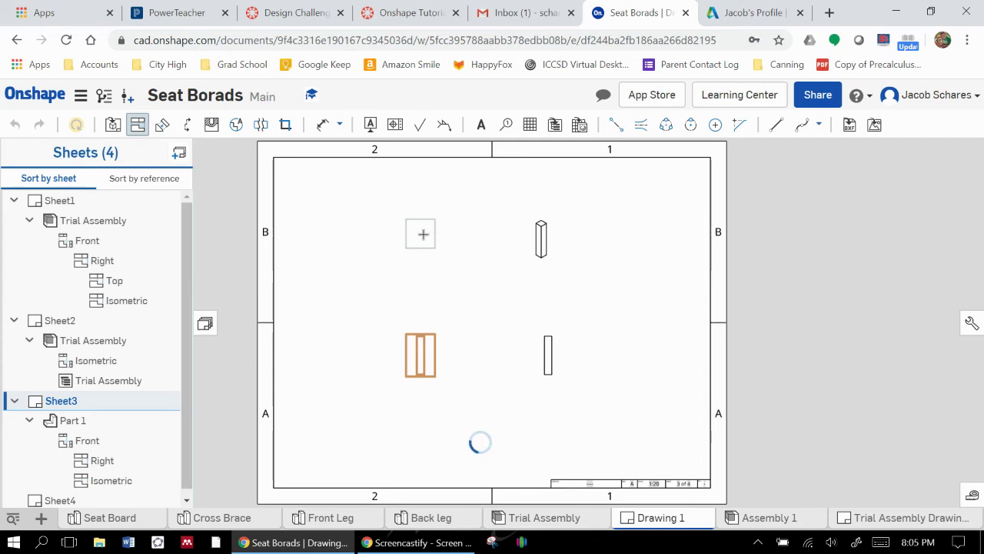
pyautogui.click(423, 233)
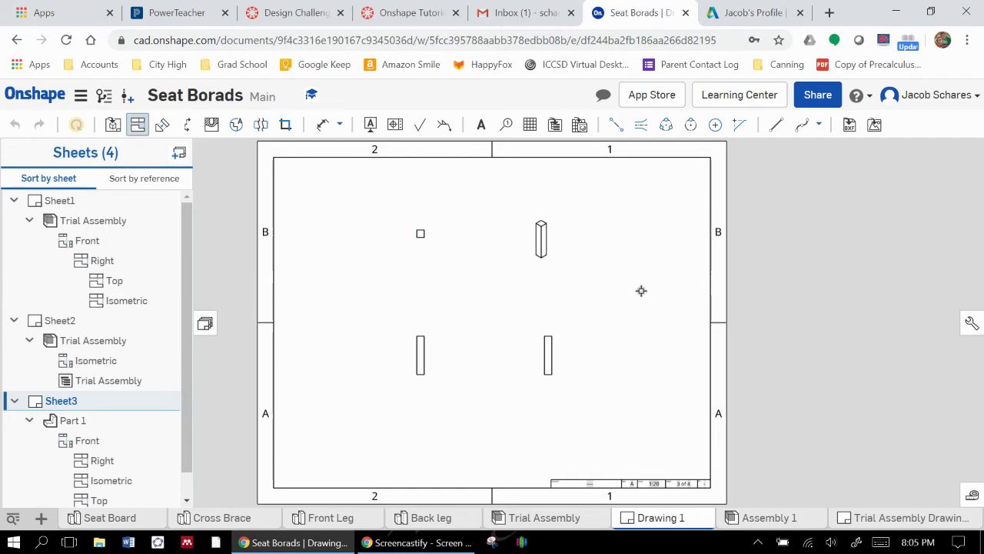
pyautogui.press('Escape')
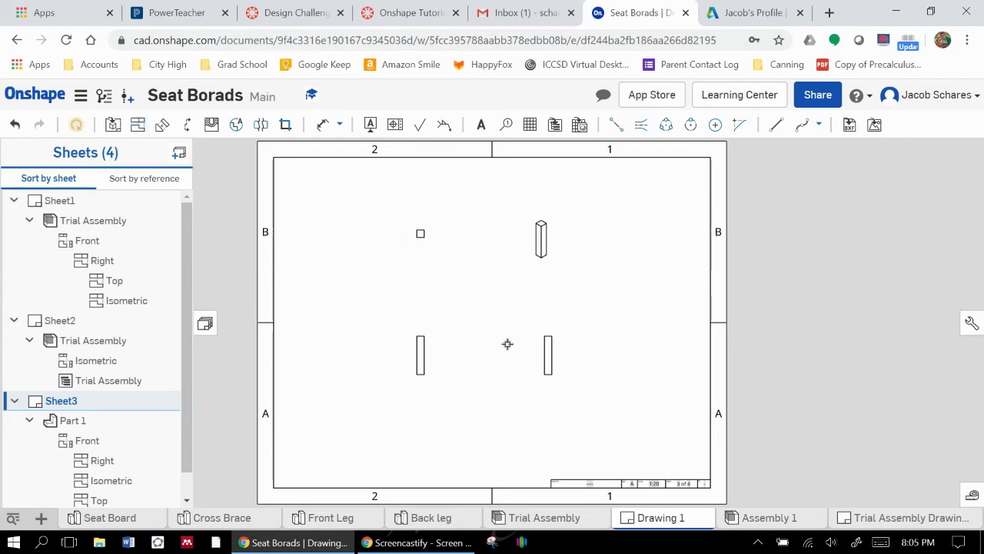
# Delete the projected right view of the front leg from Sheet3
pyautogui.rightClick(546, 368)
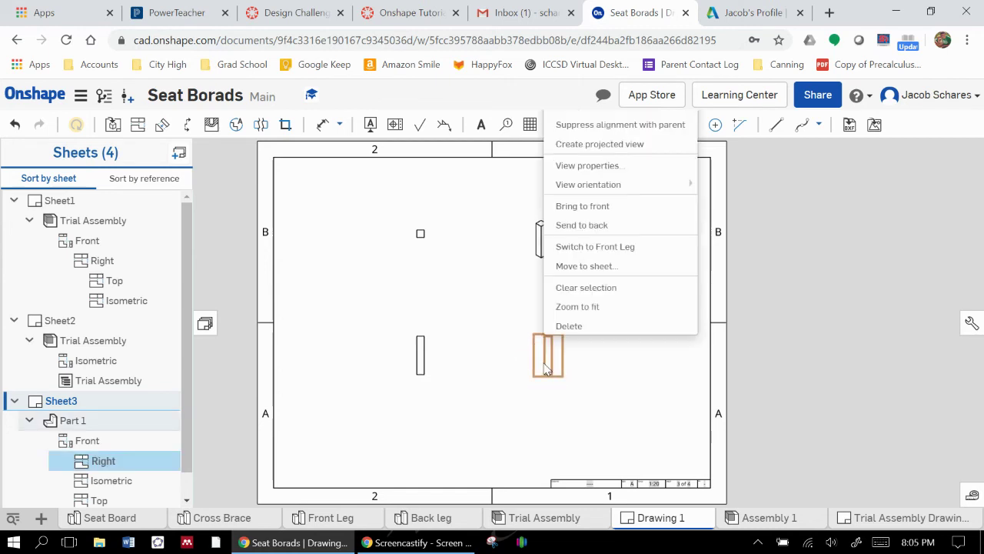
pyautogui.click(589, 326)
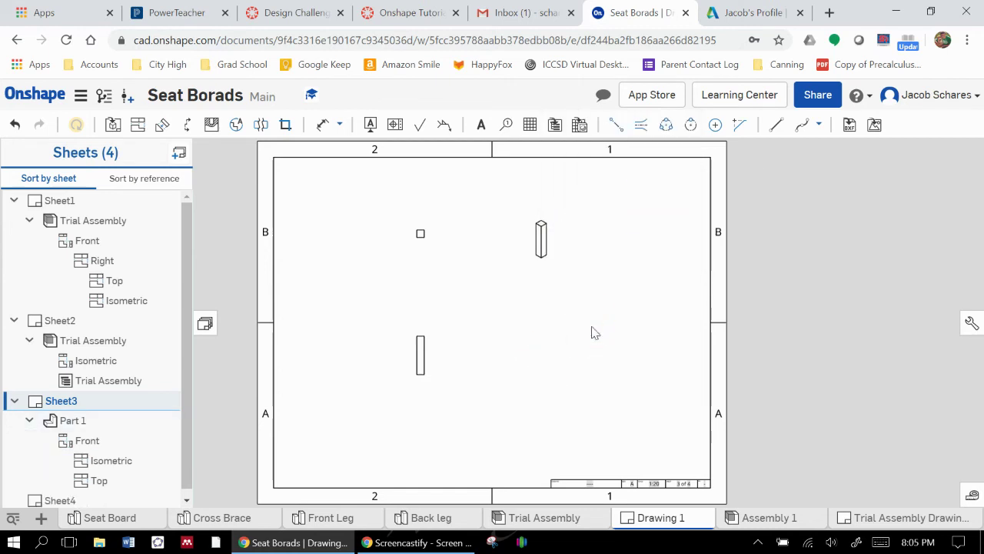
pyautogui.scroll(3, 470, 353)
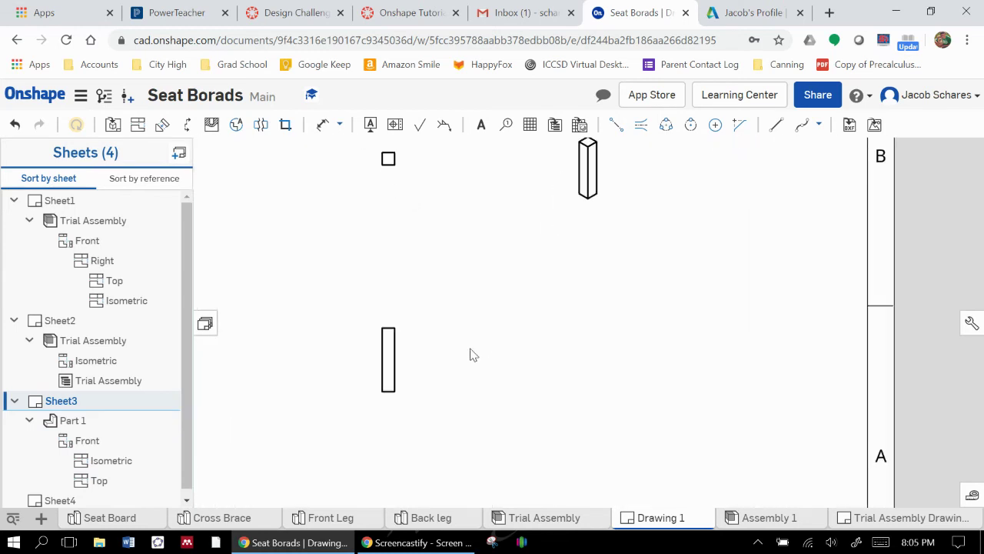
# Dimension the vertical side of the leg's square top view on Sheet3, placing the dimension to the view's lower right
pyautogui.click(339, 126)
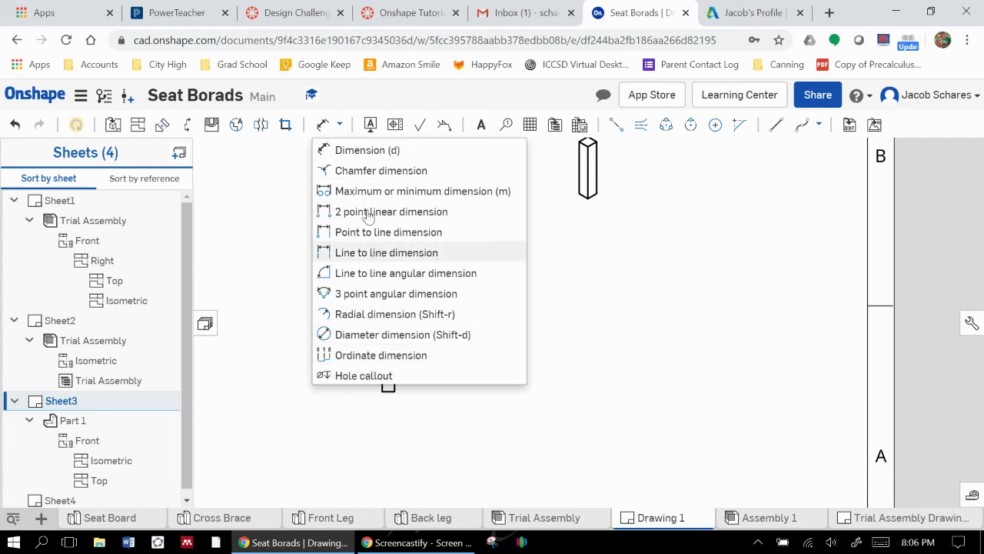
pyautogui.click(365, 150)
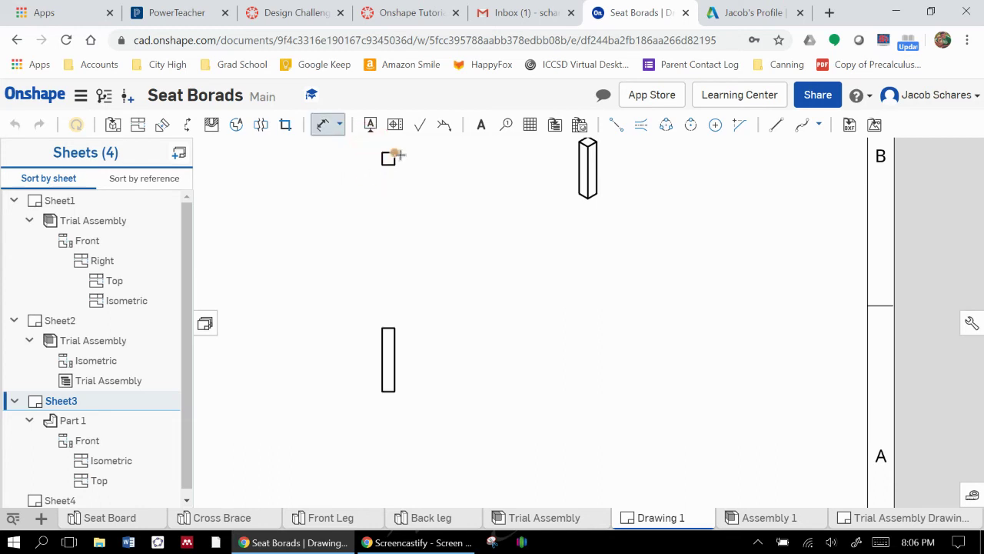
pyautogui.scroll(-3, 398, 154)
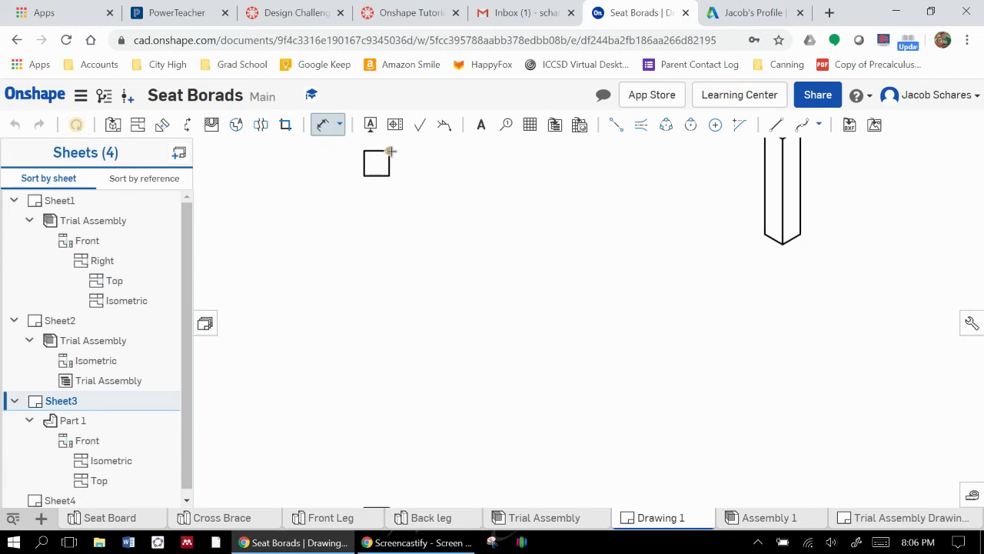
pyautogui.click(389, 151)
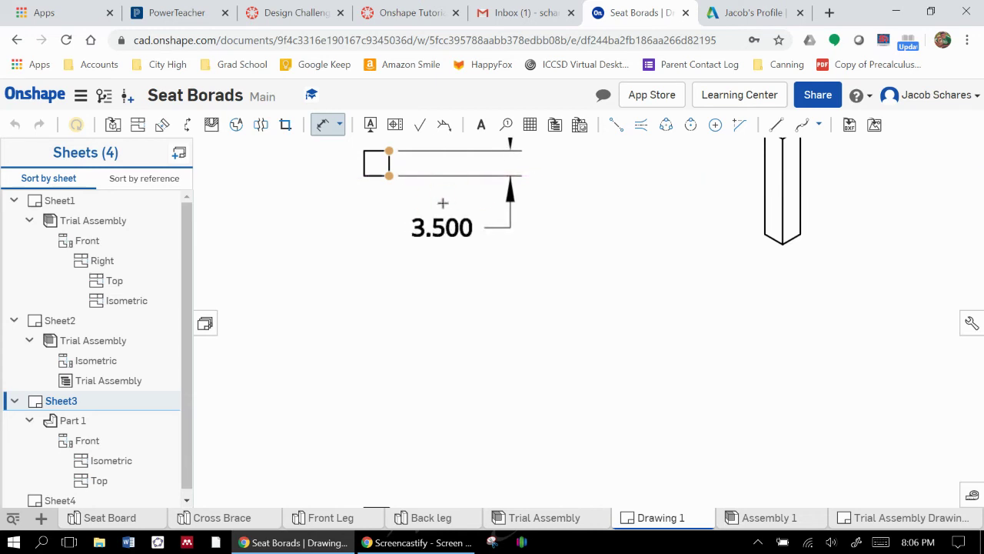
pyautogui.click(442, 203)
pyautogui.scroll(-2, 405, 323)
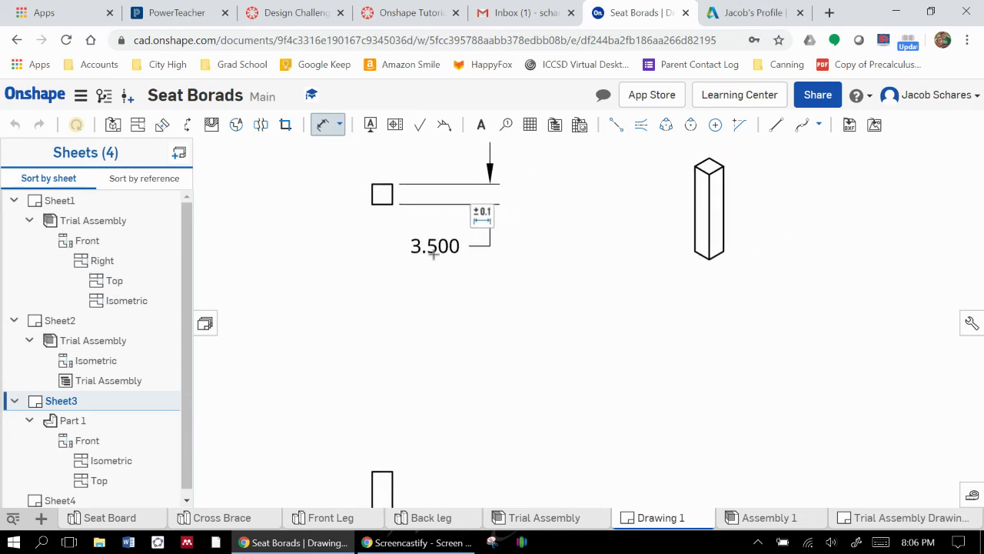
pyautogui.click(484, 222)
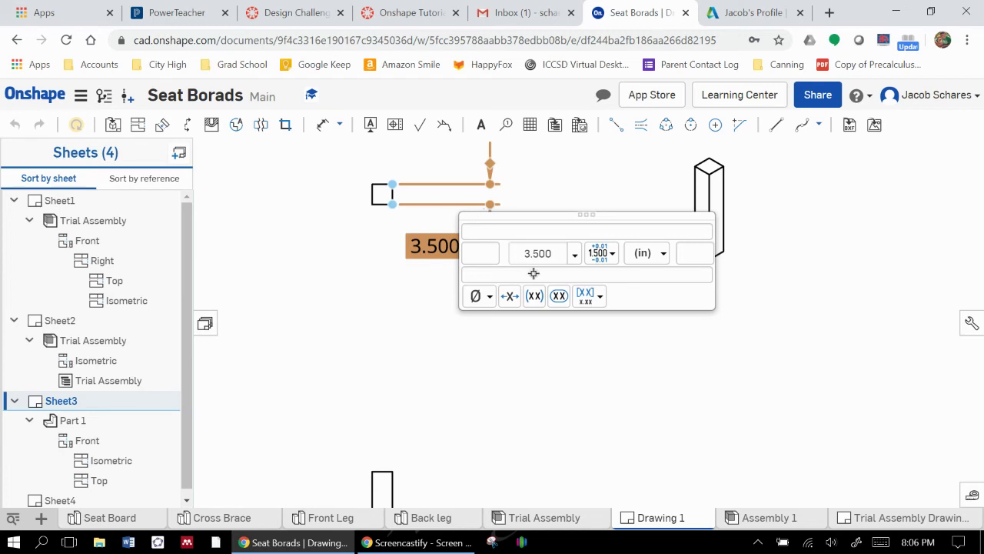
pyautogui.click(455, 256)
pyautogui.moveTo(488, 201)
pyautogui.click(482, 220)
# Dimension the horizontal width of the leg's square top view, placing the dimension to the view's upper left
pyautogui.moveTo(484, 215)
pyautogui.press('d')
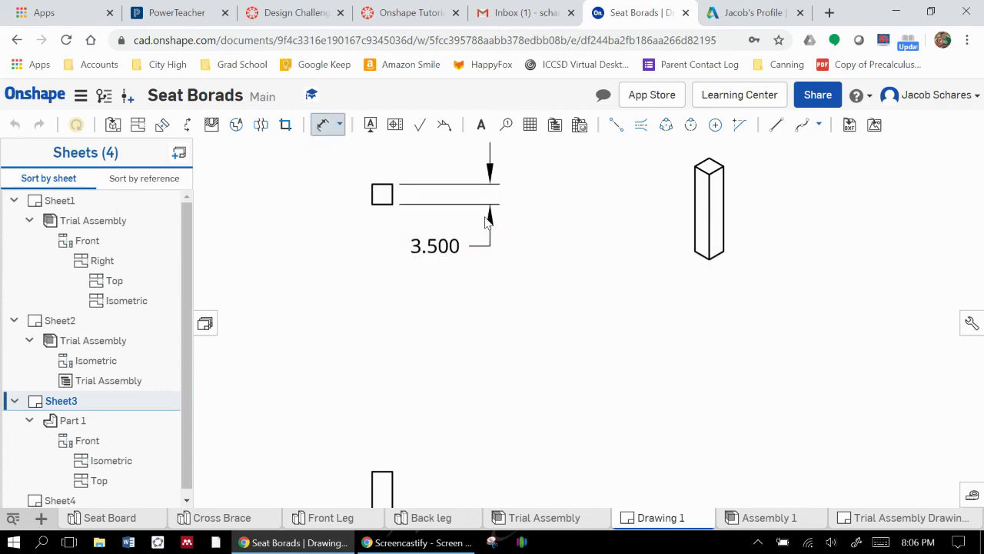
pyautogui.click(372, 184)
pyautogui.click(393, 184)
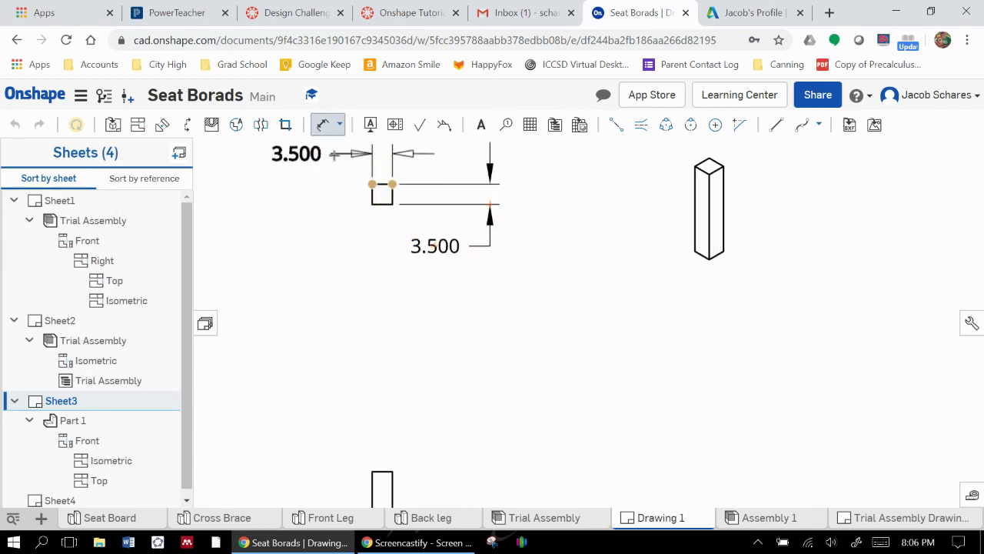
pyautogui.click(327, 164)
pyautogui.scroll(-2, 384, 350)
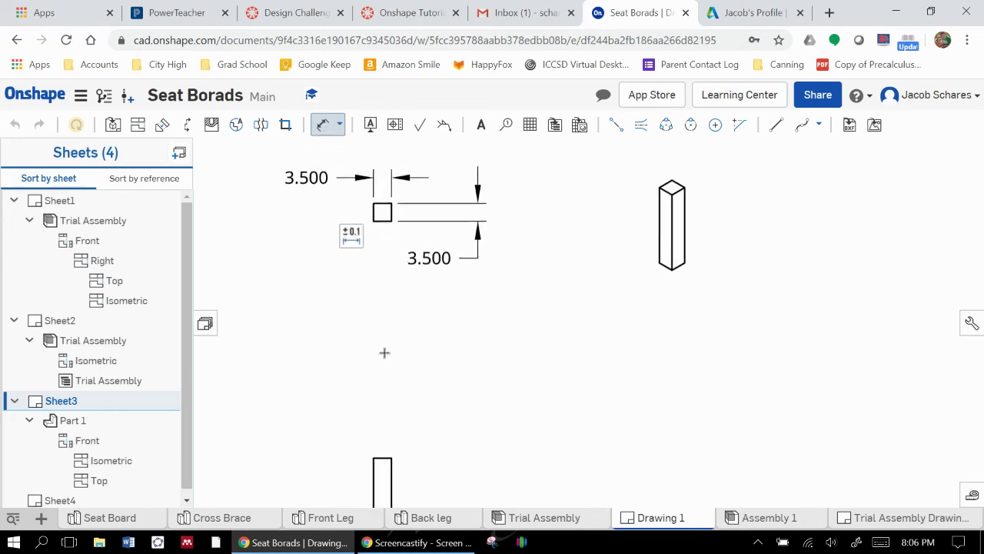
# Dimension the full height of the leg's front view, placing the dimension just right of the view
pyautogui.scroll(-1, 385, 353)
pyautogui.moveTo(384, 353); pyautogui.dragTo(388, 303, button='middle')
pyautogui.click(391, 382)
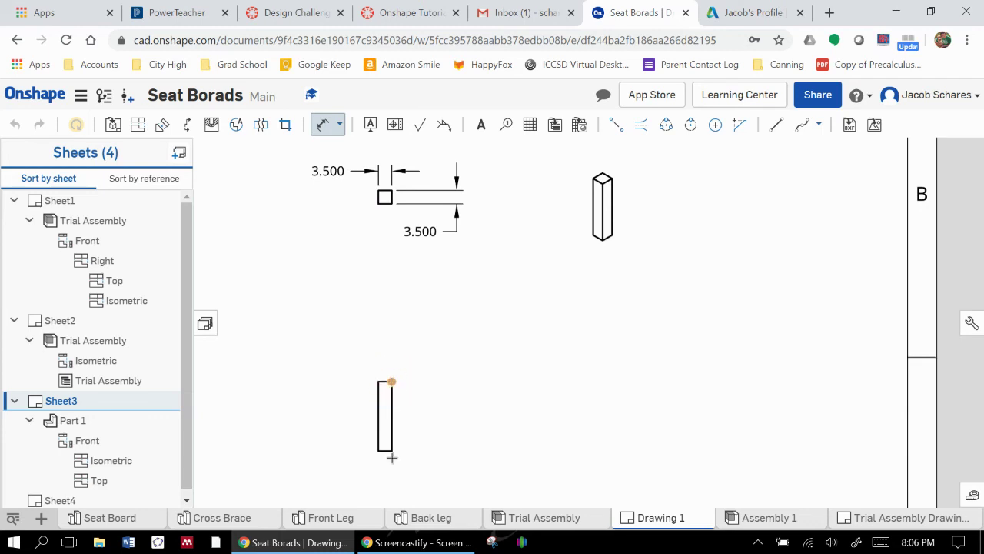
pyautogui.click(391, 452)
pyautogui.click(433, 418)
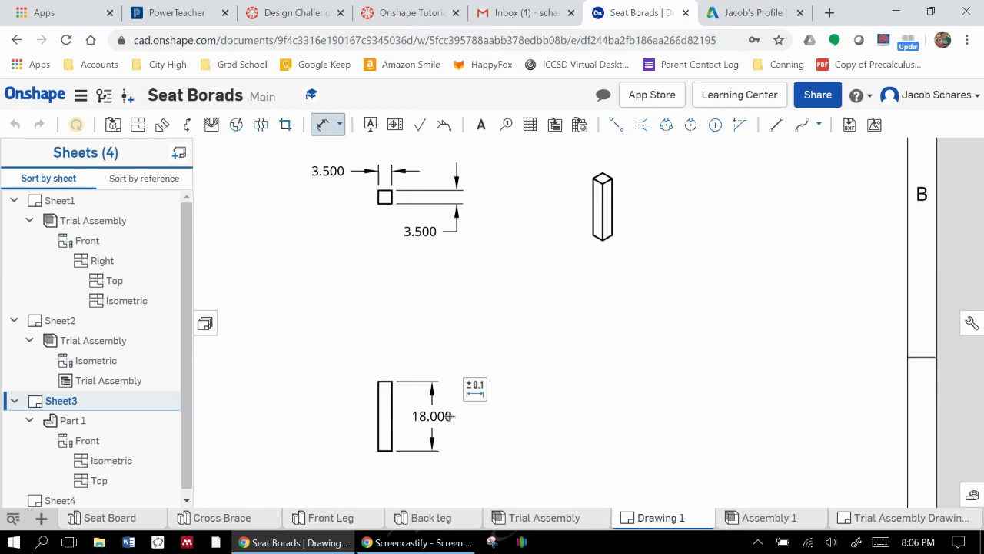
# Collapse the Sheet1 and Sheet2 entries in the sheet list and view the exploded assembly on Sheet2
pyautogui.click(14, 320)
pyautogui.click(12, 201)
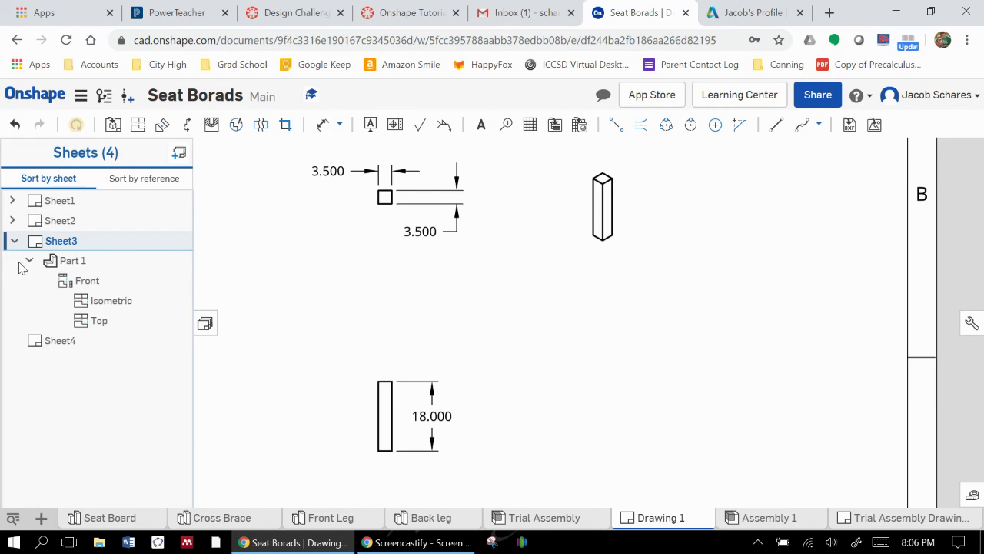
pyautogui.click(47, 222)
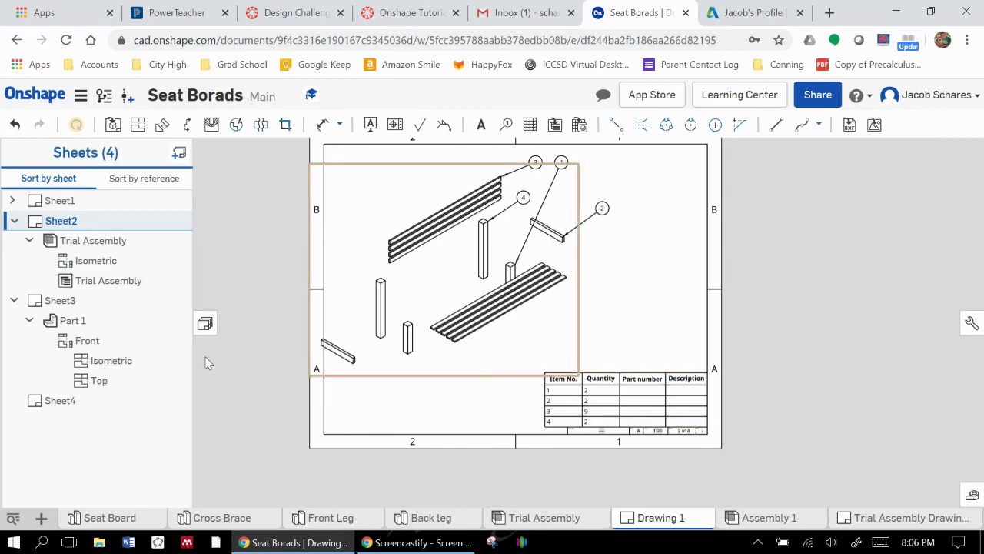
# Open Sheet4 and insert a Front view of Cross Brace Part 1 at 1:20 scale in its lower-left area
pyautogui.click(32, 402)
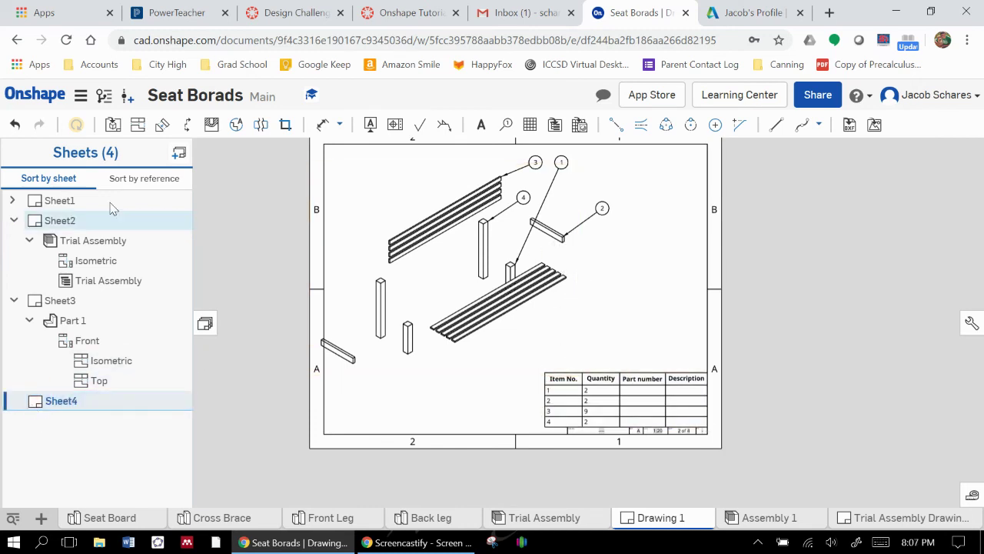
pyautogui.click(113, 128)
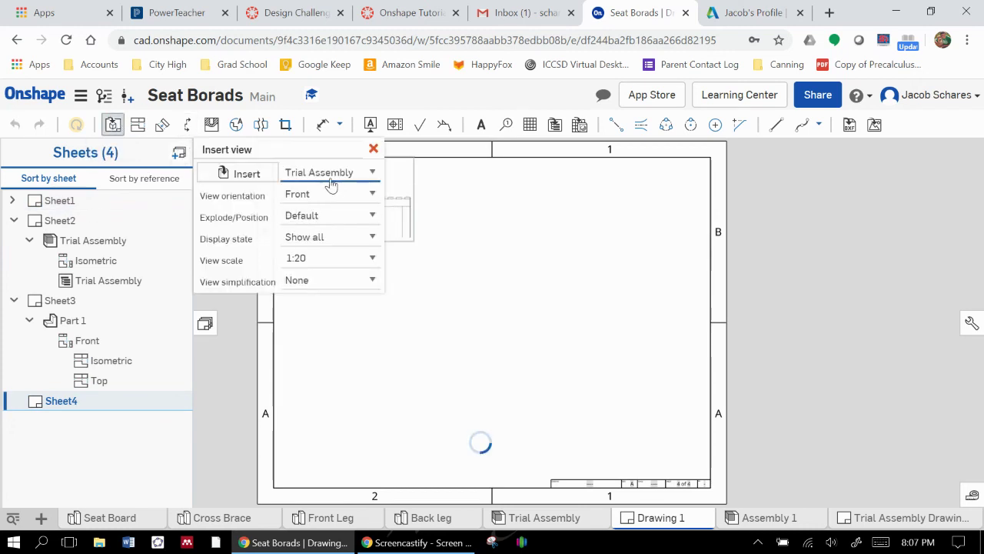
pyautogui.click(251, 173)
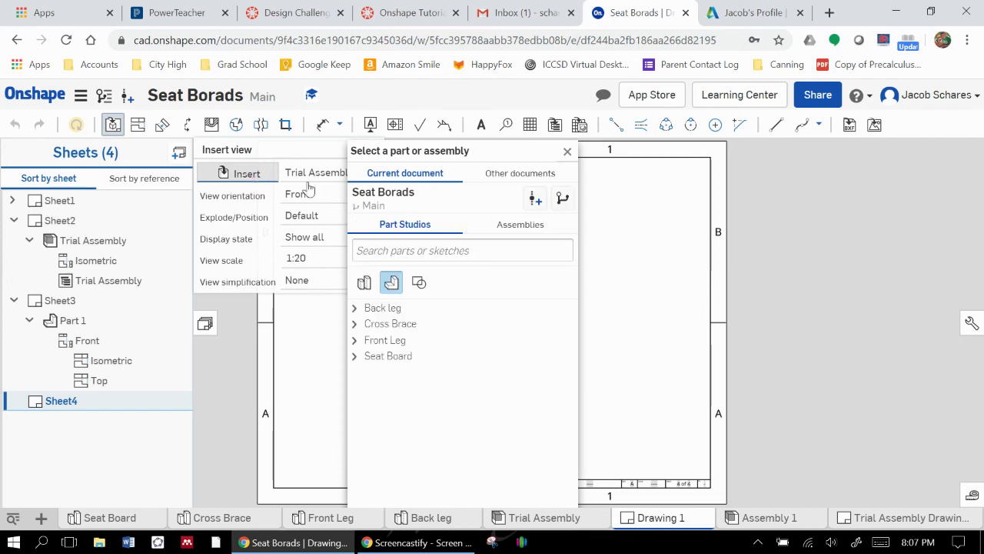
pyautogui.click(355, 323)
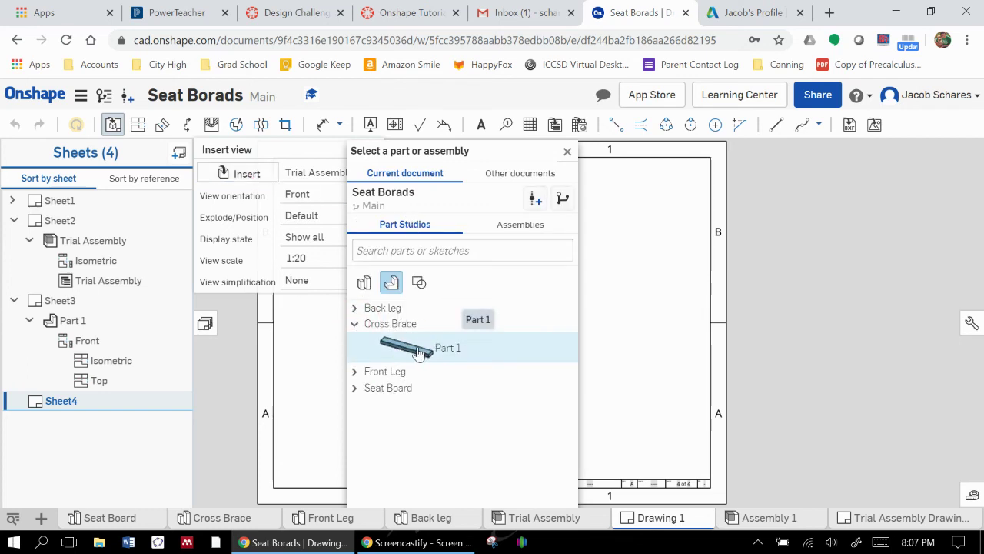
pyautogui.click(420, 350)
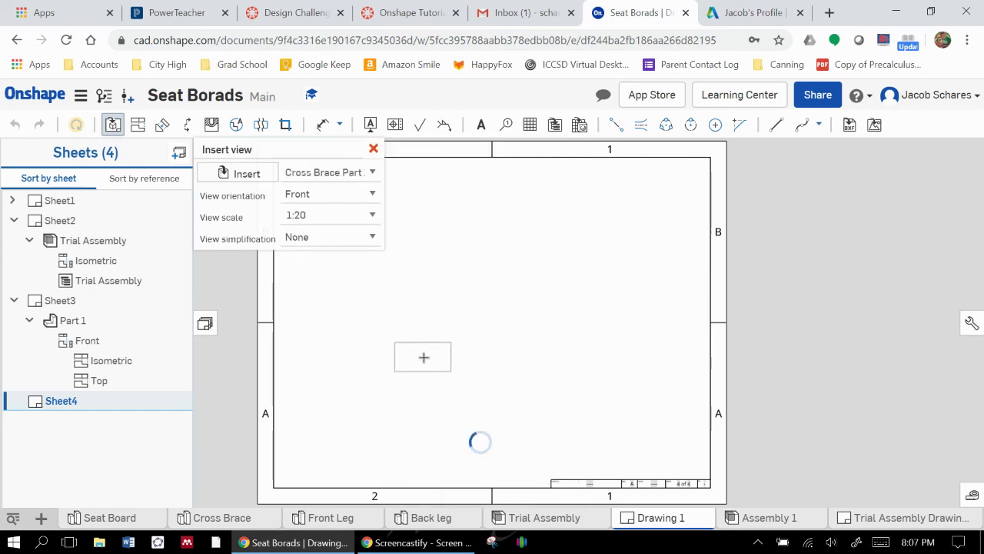
pyautogui.click(427, 347)
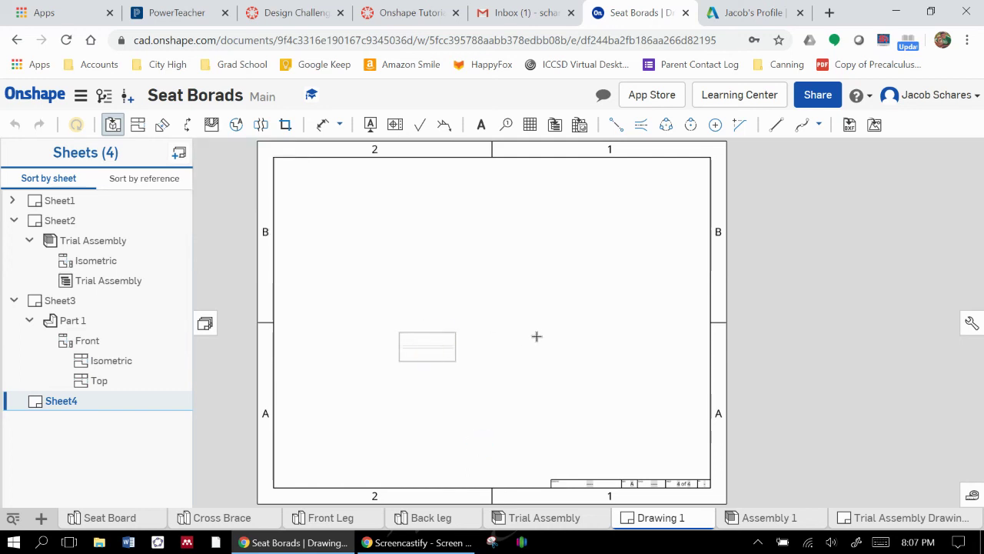
# Project a right view beside the cross brace's front view and an isometric view diagonally up to the right
pyautogui.click(575, 346)
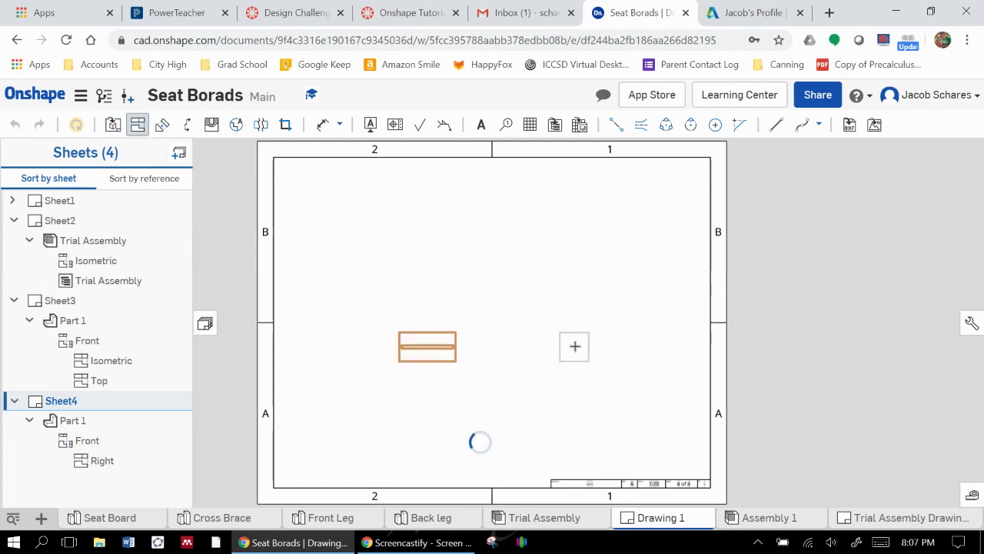
pyautogui.click(418, 348)
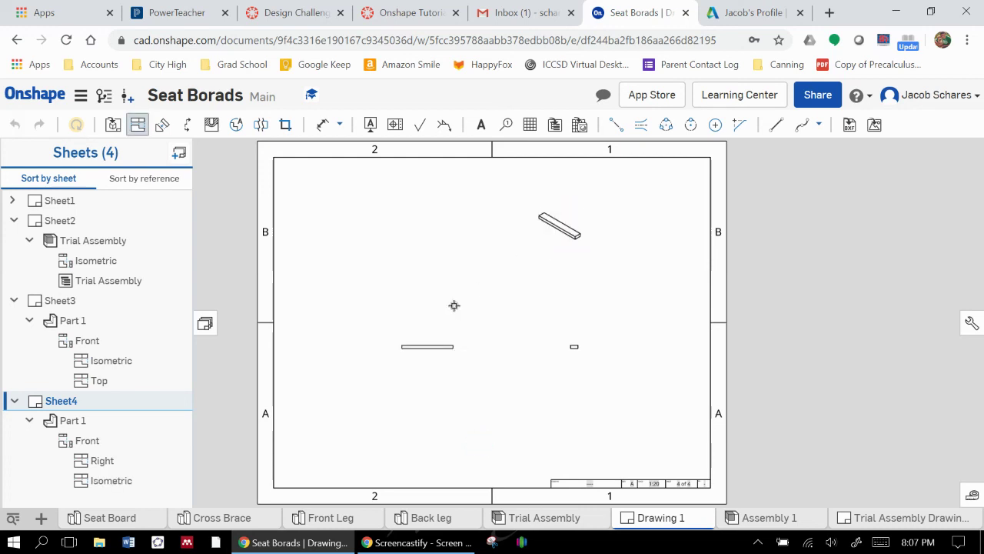
pyautogui.press('Escape')
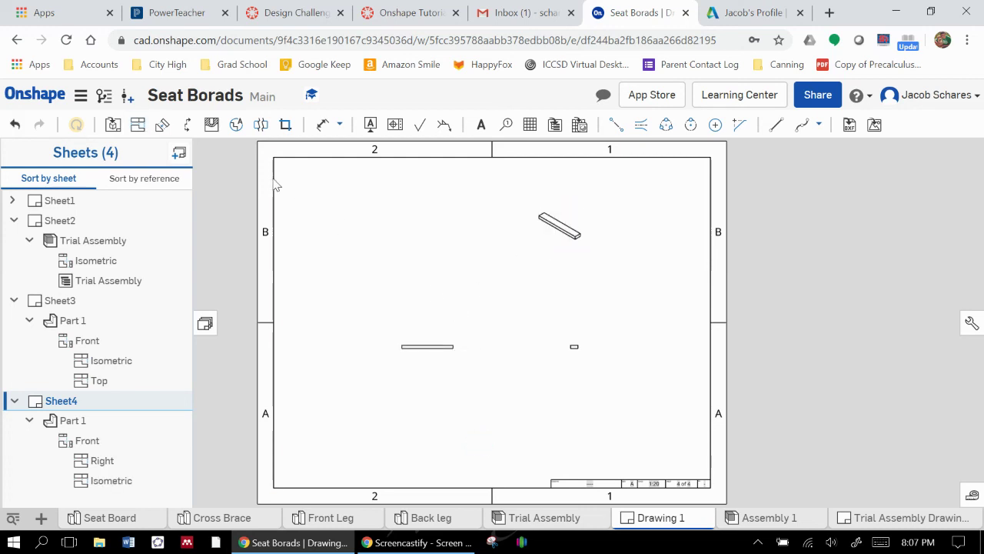
# Project a top view directly above the cross brace's front view on Sheet4
pyautogui.click(137, 125)
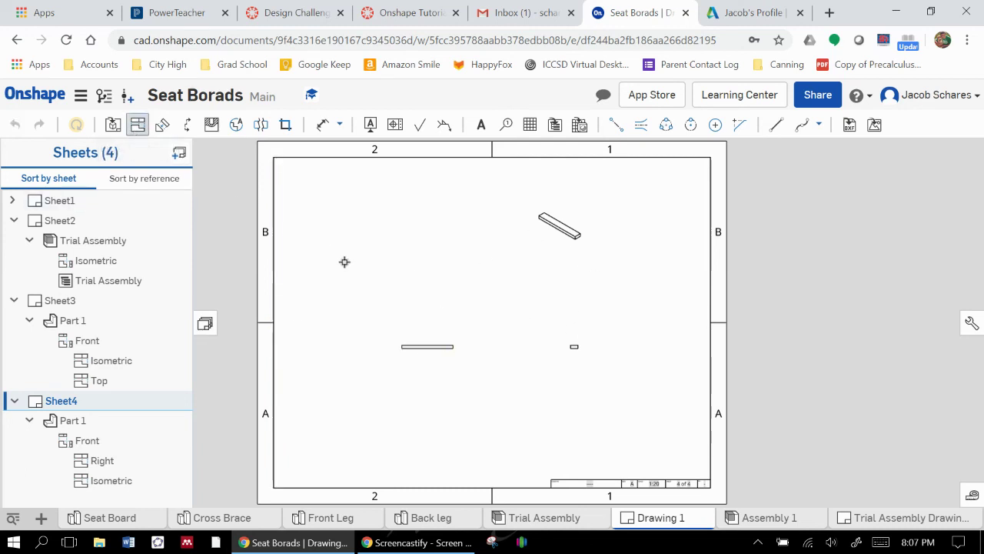
pyautogui.click(444, 348)
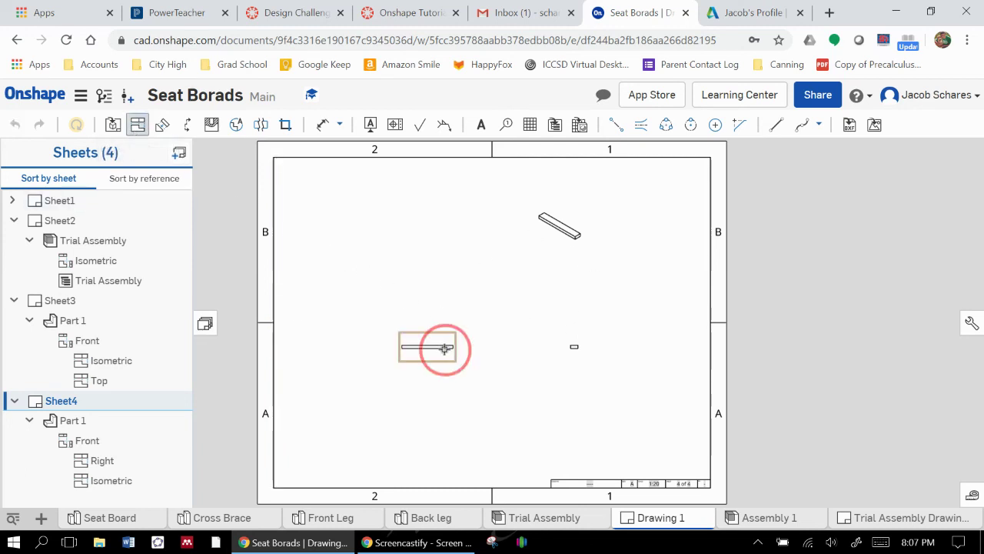
pyautogui.click(438, 227)
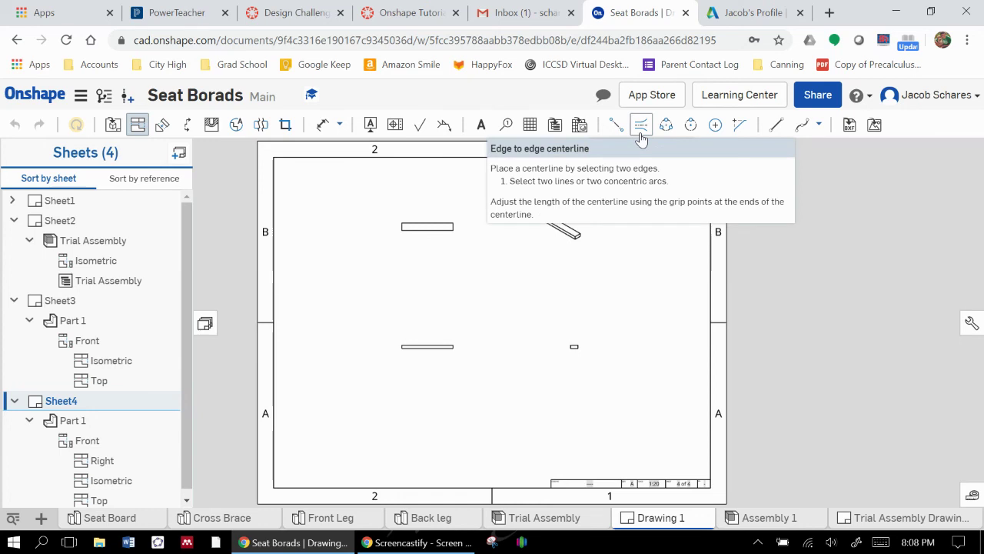
pyautogui.click(715, 127)
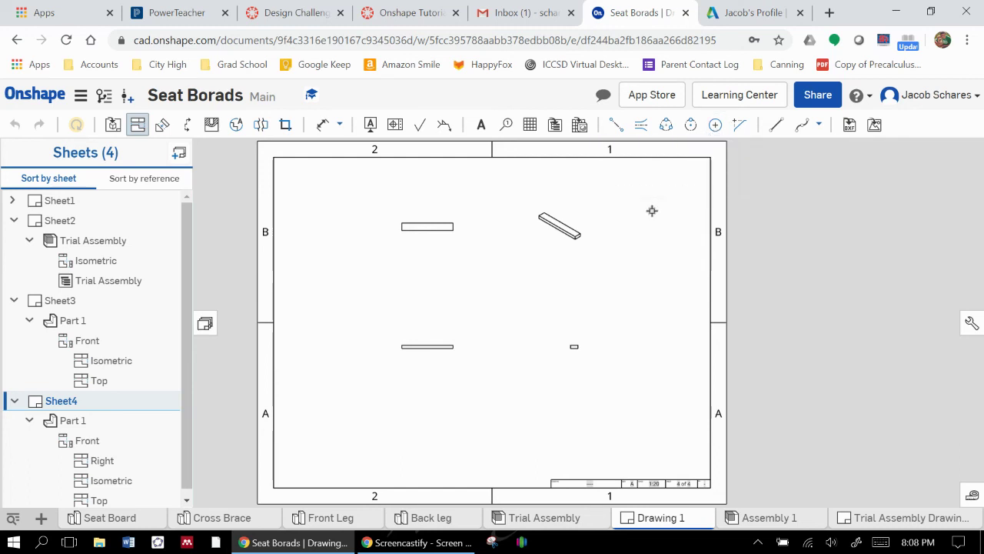